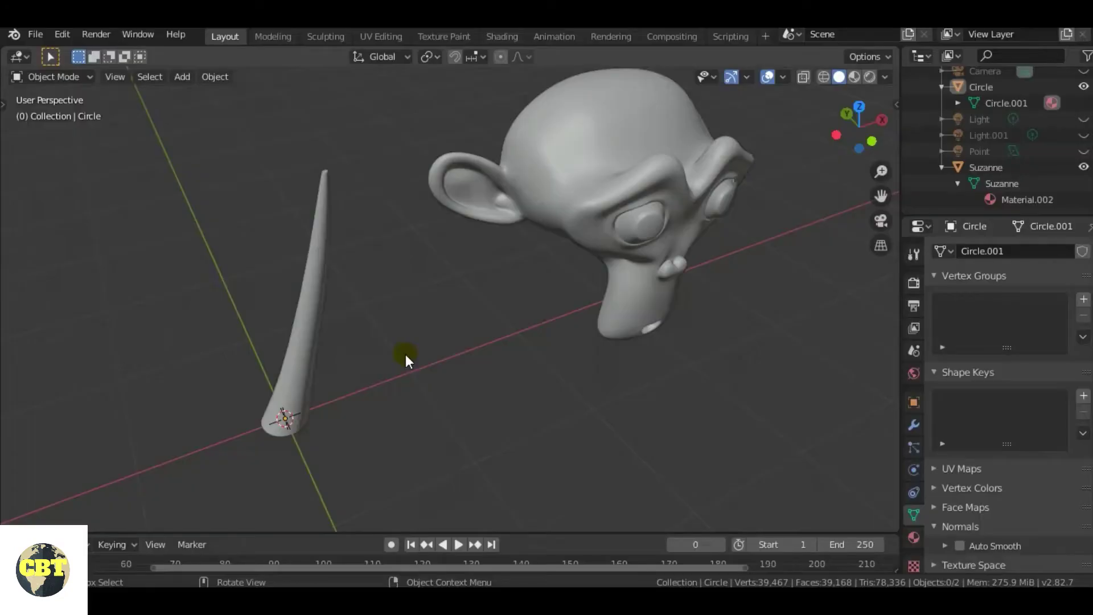
Show the Modifier Properties tab and look through the Add Modifier list.
middle_drag(406, 354, 317, 436)
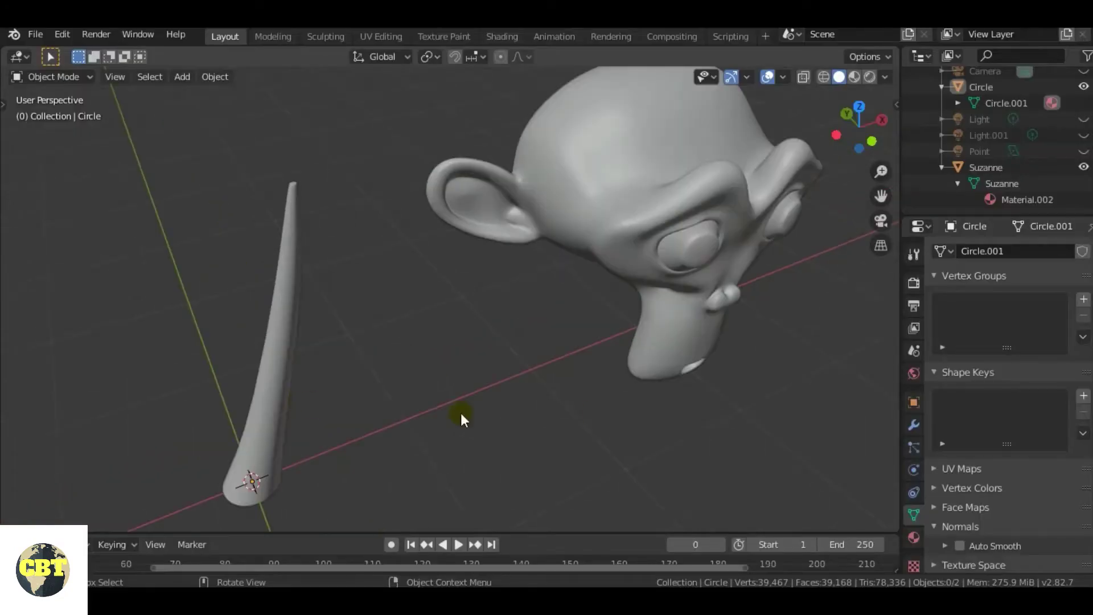
click(914, 424)
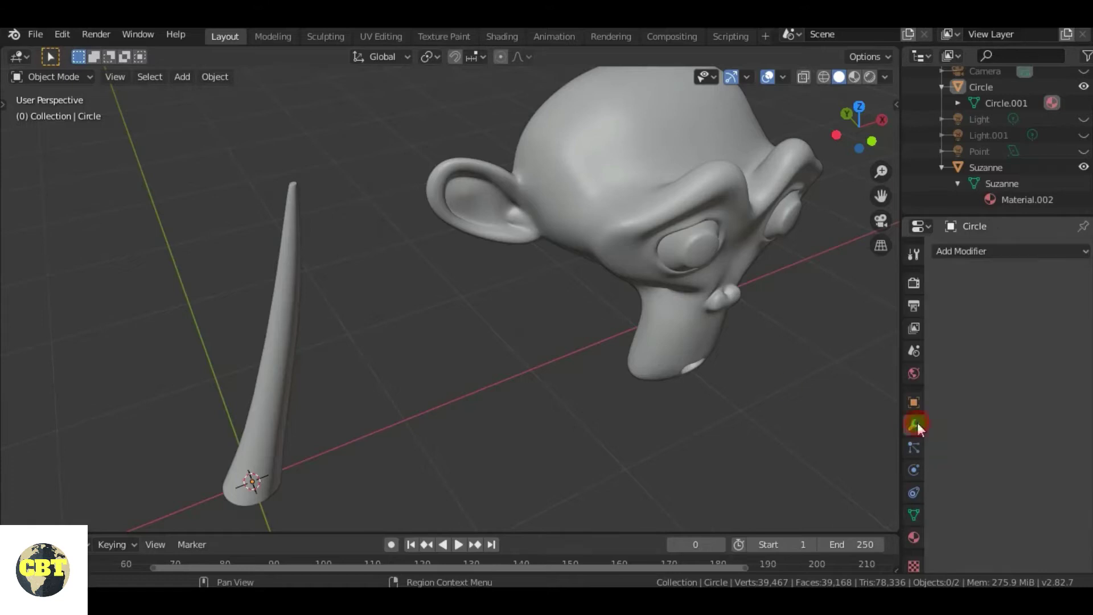
click(1002, 255)
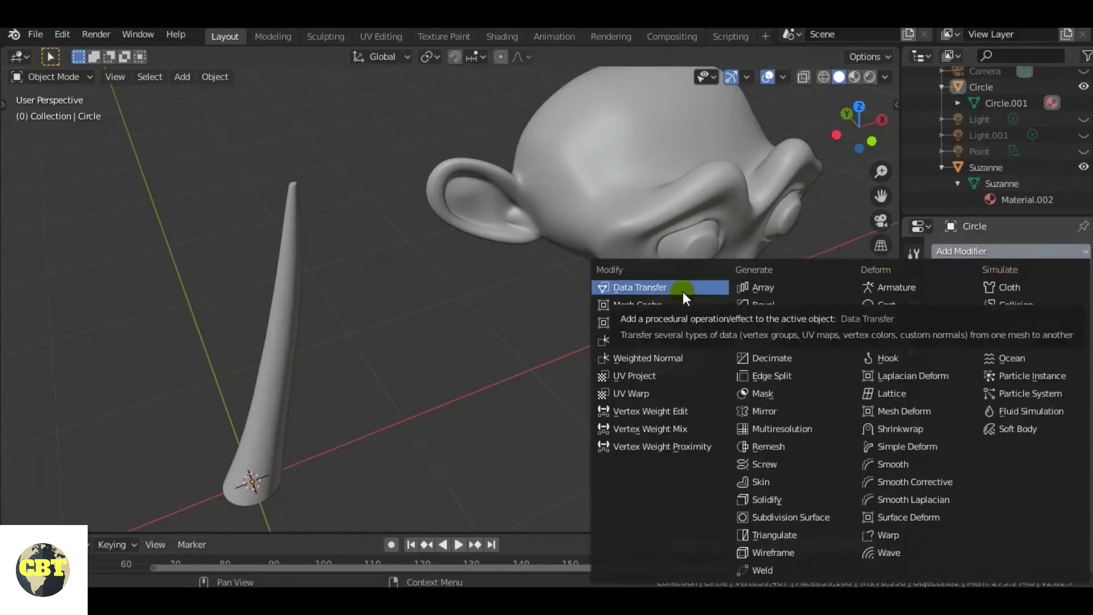
Select the horn cone instead of Suzanne and zoom in on it.
middle_drag(507, 318, 463, 334)
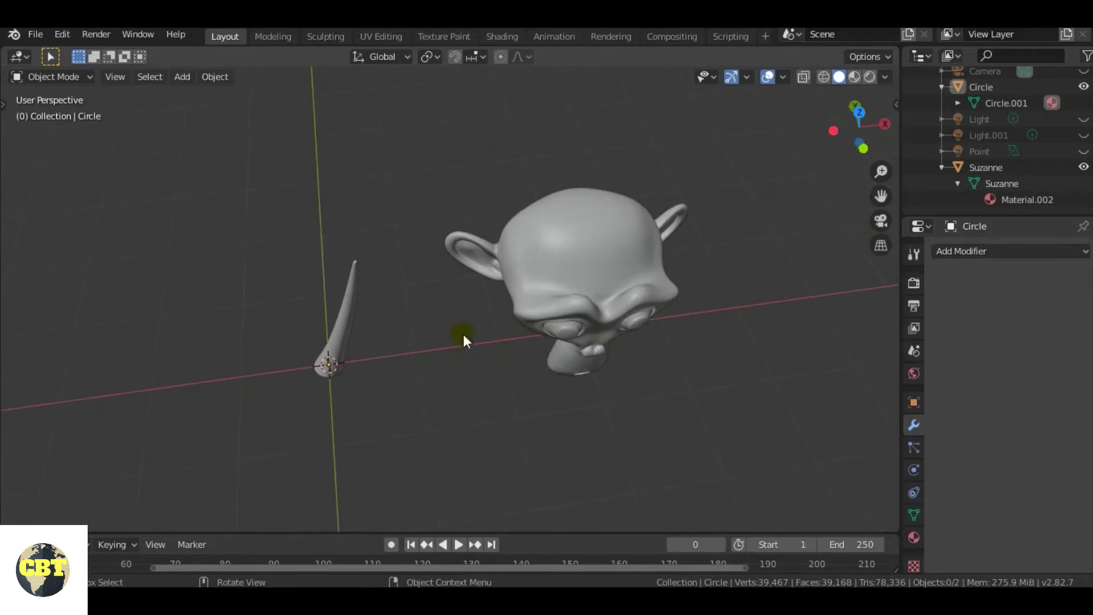
click(560, 246)
middle_drag(560, 246, 383, 340)
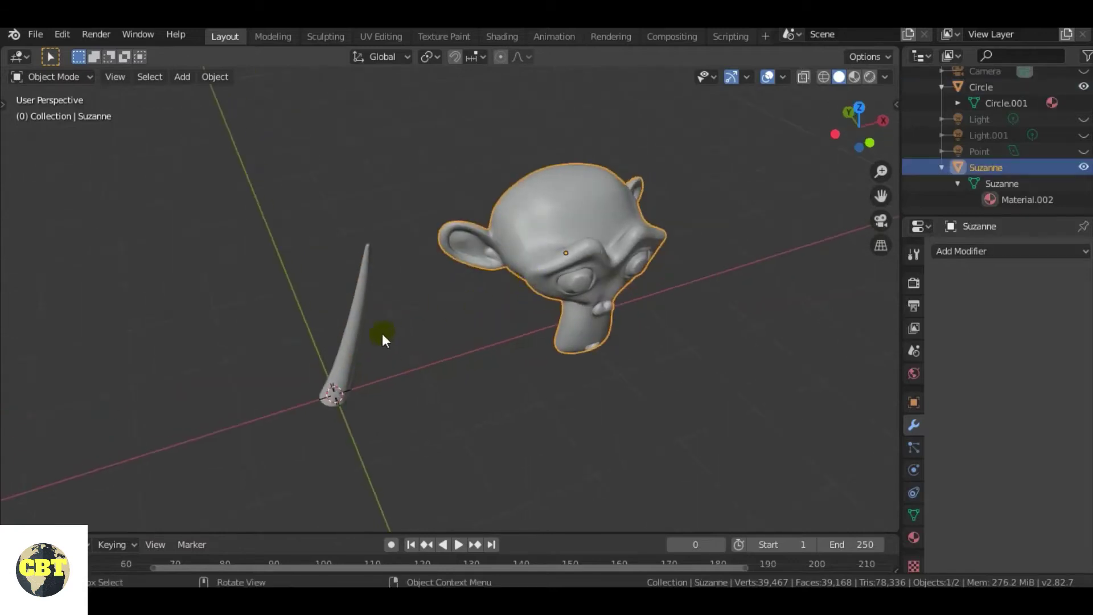
click(421, 395)
click(351, 360)
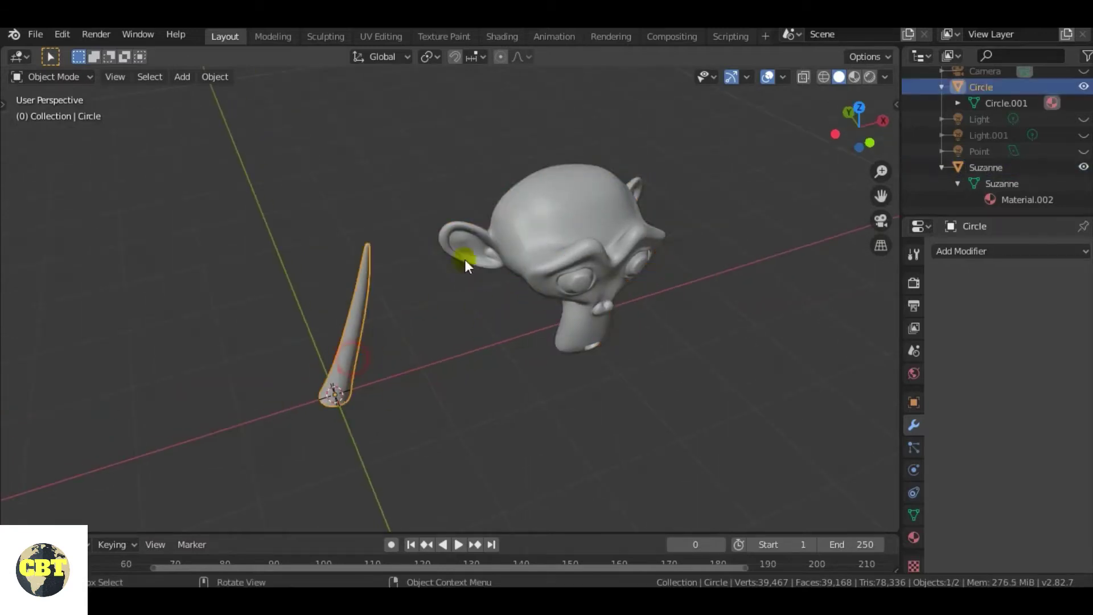
scroll(359, 322, up, 4)
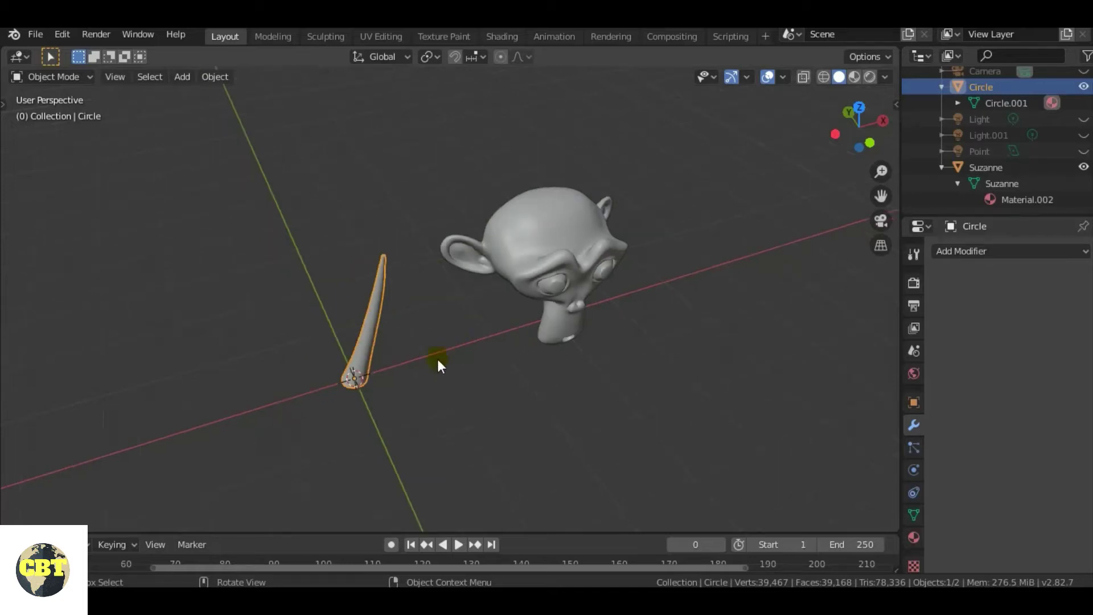
scroll(445, 343, up, 4)
scroll(400, 319, up, 2)
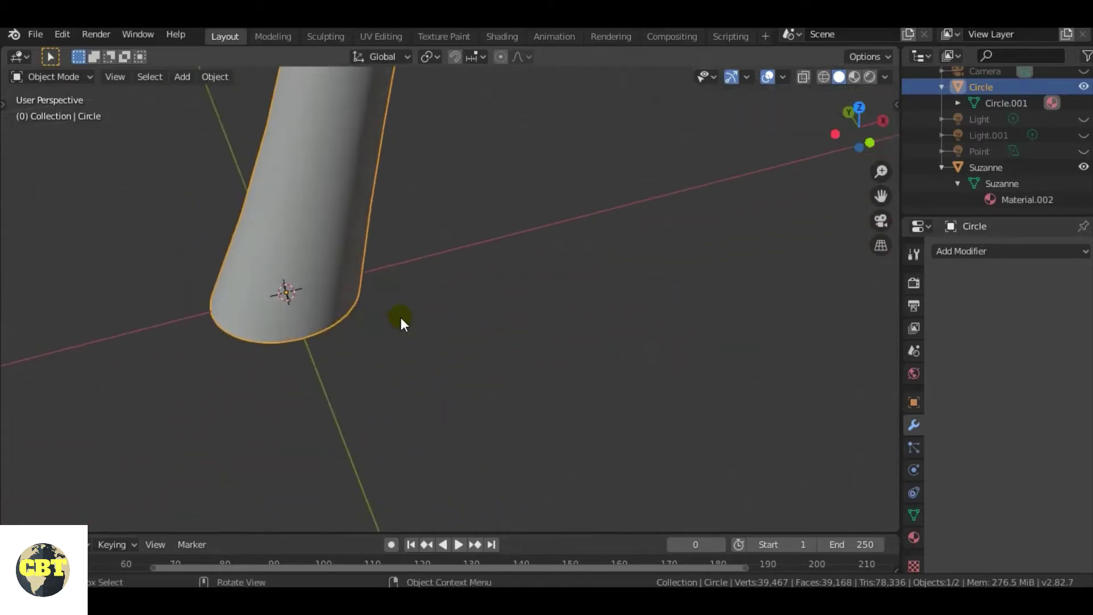
Enter Edit Mode on the cone and frame its base up close.
key(Tab)
scroll(371, 325, up, 3)
shift+middle_drag(286, 368, 509, 347)
scroll(317, 366, up, 2)
scroll(383, 405, up, 5)
scroll(390, 395, down, 5)
scroll(409, 363, up, 1)
scroll(409, 367, up, 4)
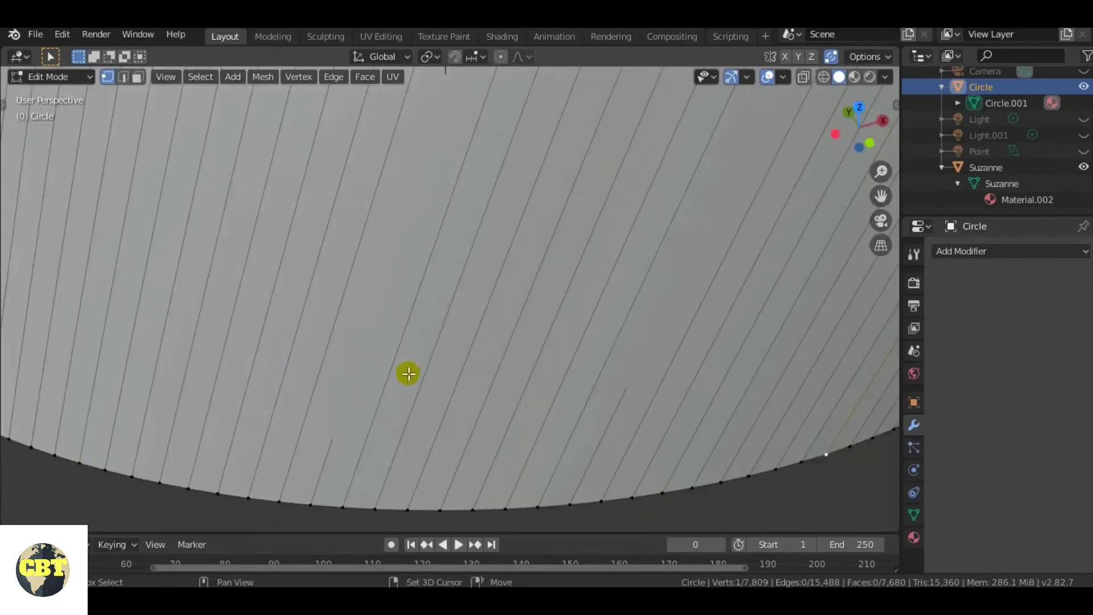
scroll(405, 342, down, 3)
scroll(397, 336, up, 2)
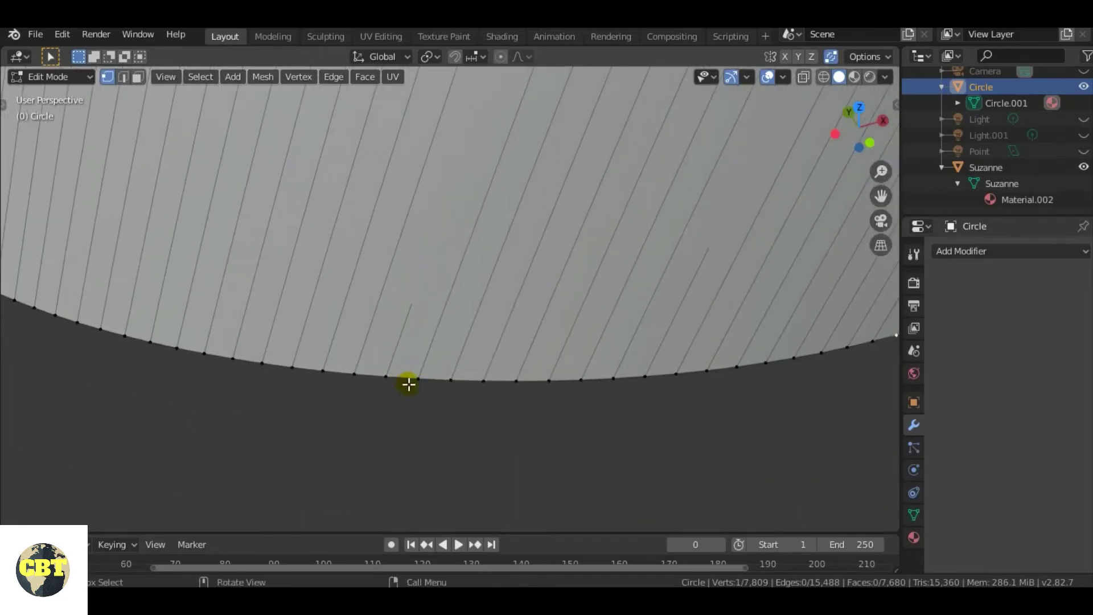
Extrude the cone's bottom edge loop and scale it outward by 1.168 into a flat rim.
alt+click(430, 381)
scroll(360, 380, down, 5)
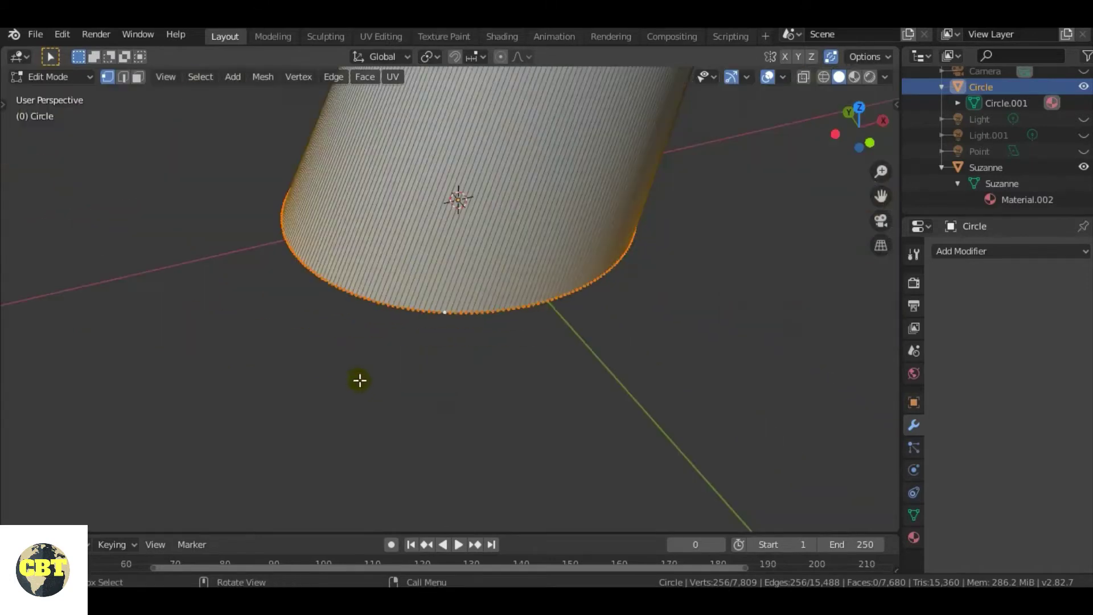
key(e)
key(s)
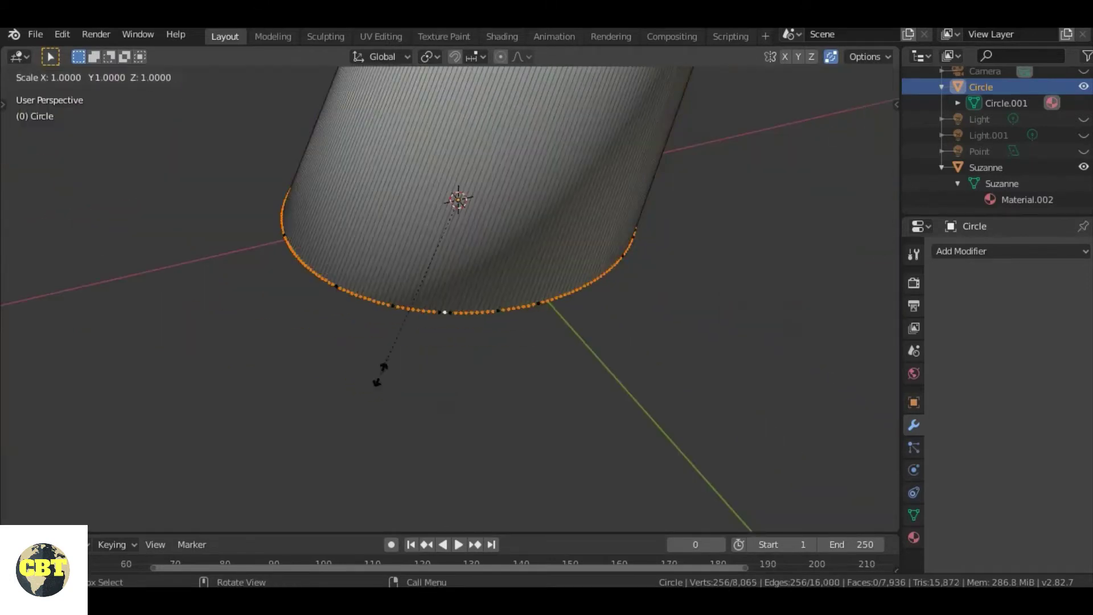
click(369, 406)
Select the inner edge loop where the rim meets the horn.
scroll(376, 330, up, 3)
scroll(398, 347, down, 2)
scroll(455, 350, up, 1)
scroll(493, 368, up, 3)
scroll(507, 385, down, 1)
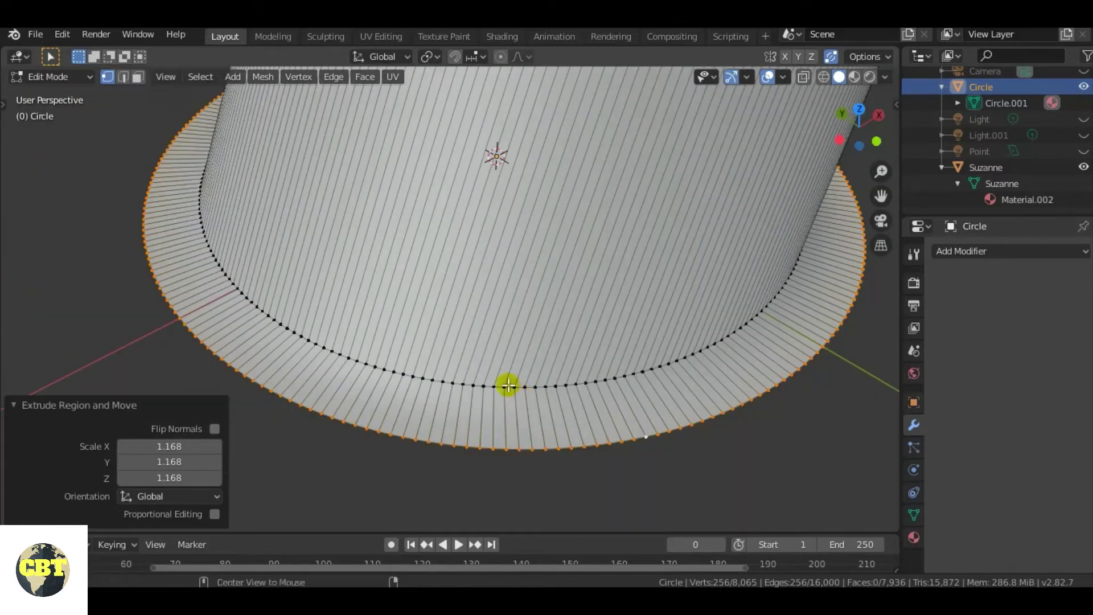
alt+click(509, 389)
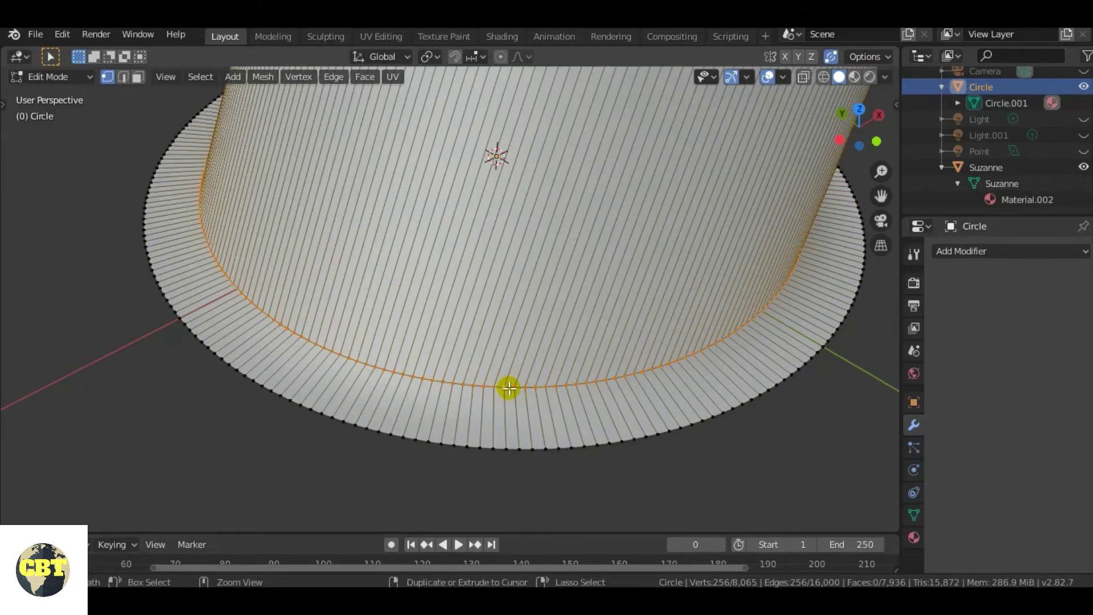
Bevel the inner rim loop into 3 segments at 0.0786 m offset, then clear the selection.
key(ctrl+b)
scroll(513, 399, up, 2)
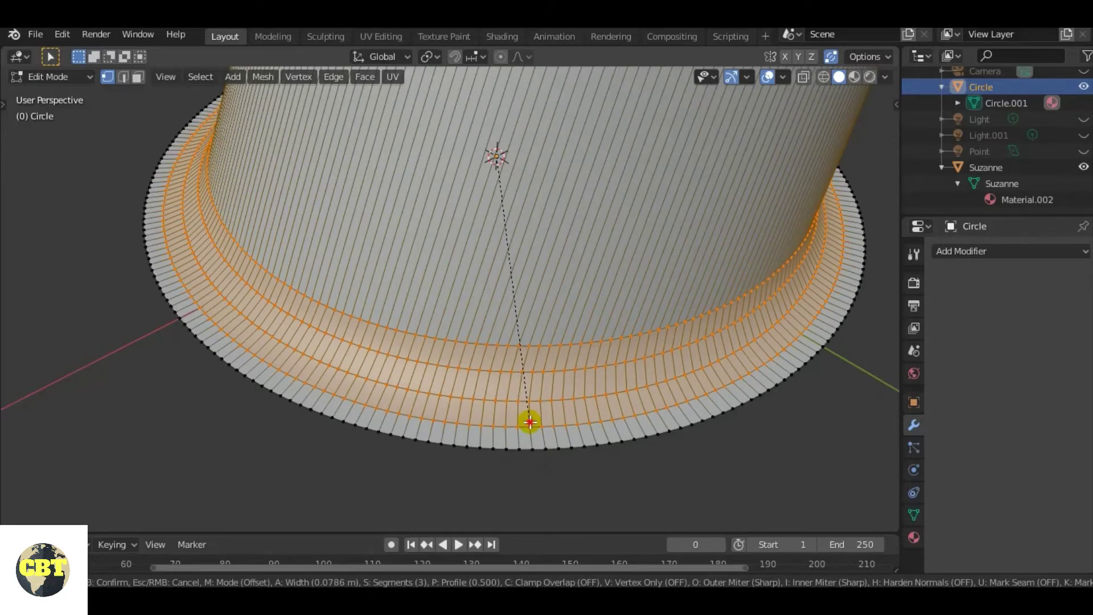
click(530, 421)
scroll(415, 398, down, 4)
middle_drag(449, 426, 643, 312)
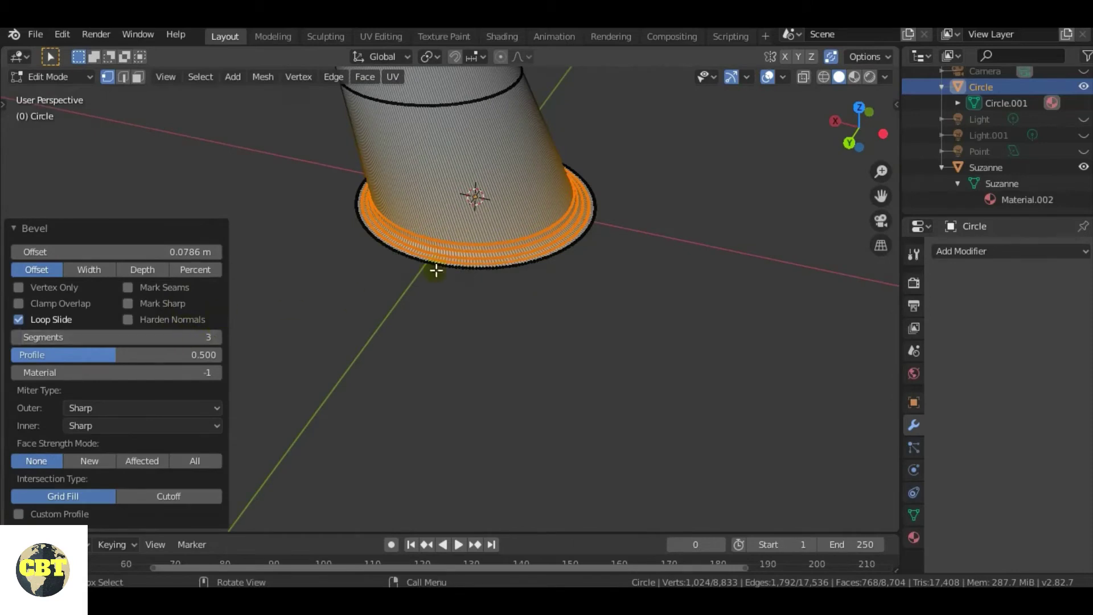
scroll(488, 237, up, 3)
click(485, 252)
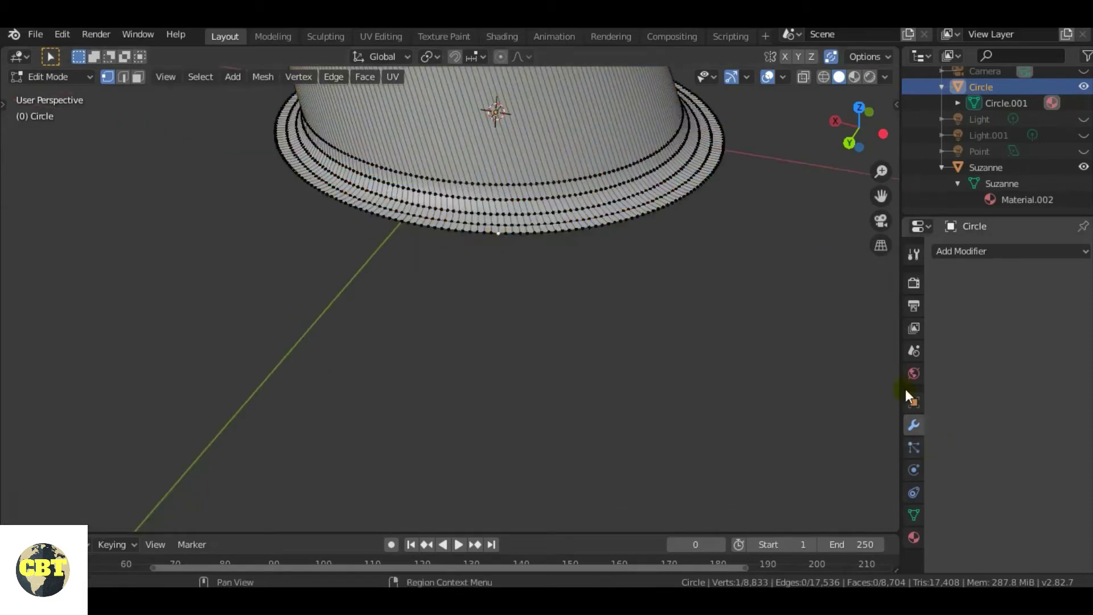
shift+middle_drag(639, 292, 564, 449)
Add a vertex group to the horn mesh in Object Data Properties and name it Shrinkwrap.
click(913, 515)
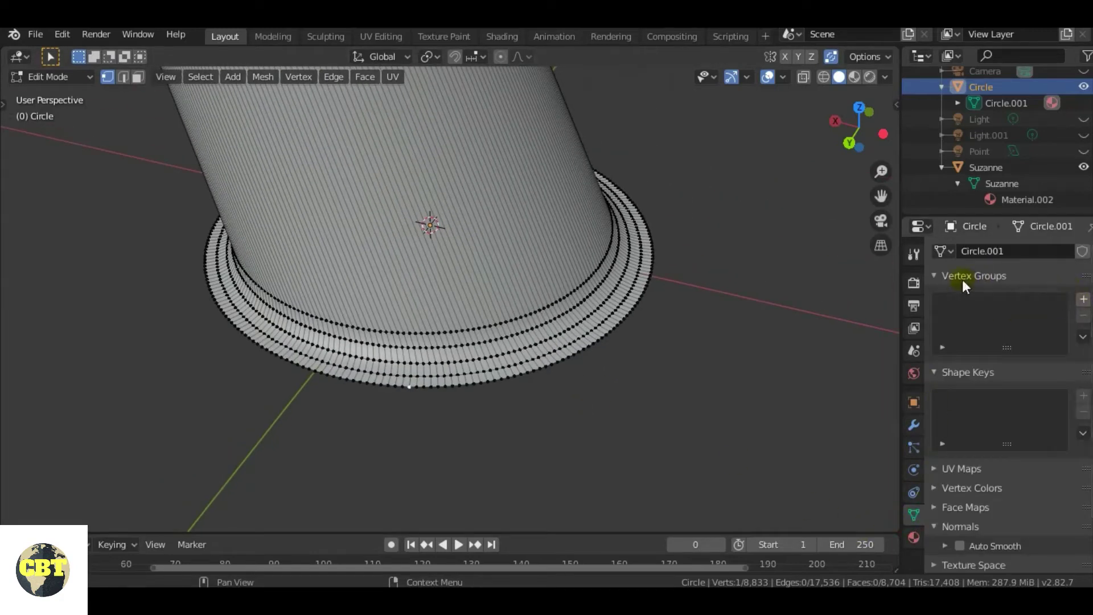
click(1083, 299)
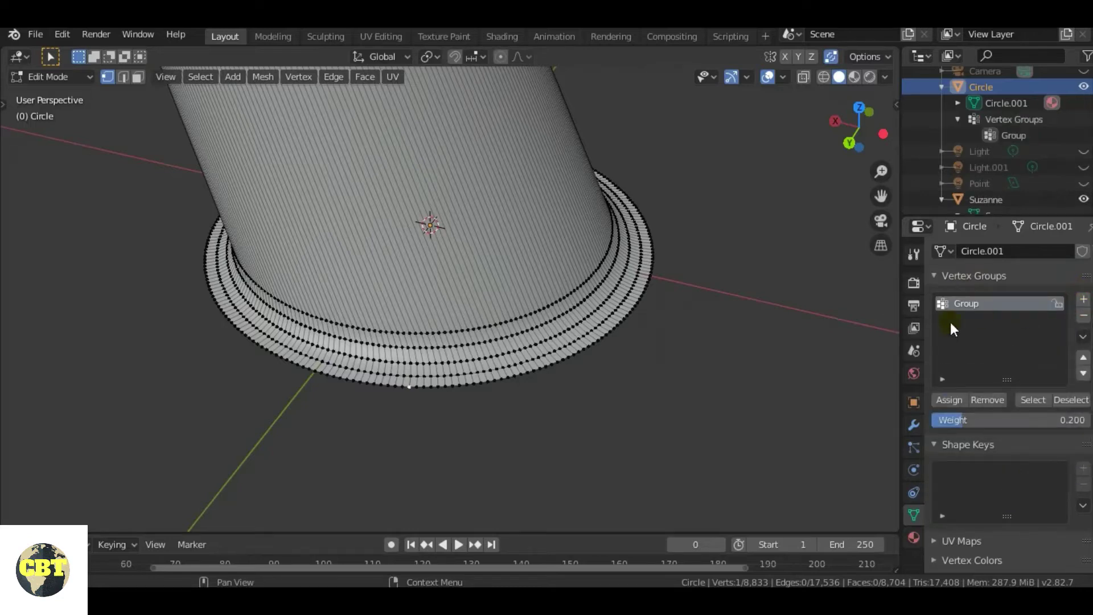
double_click(977, 303)
click(831, 363)
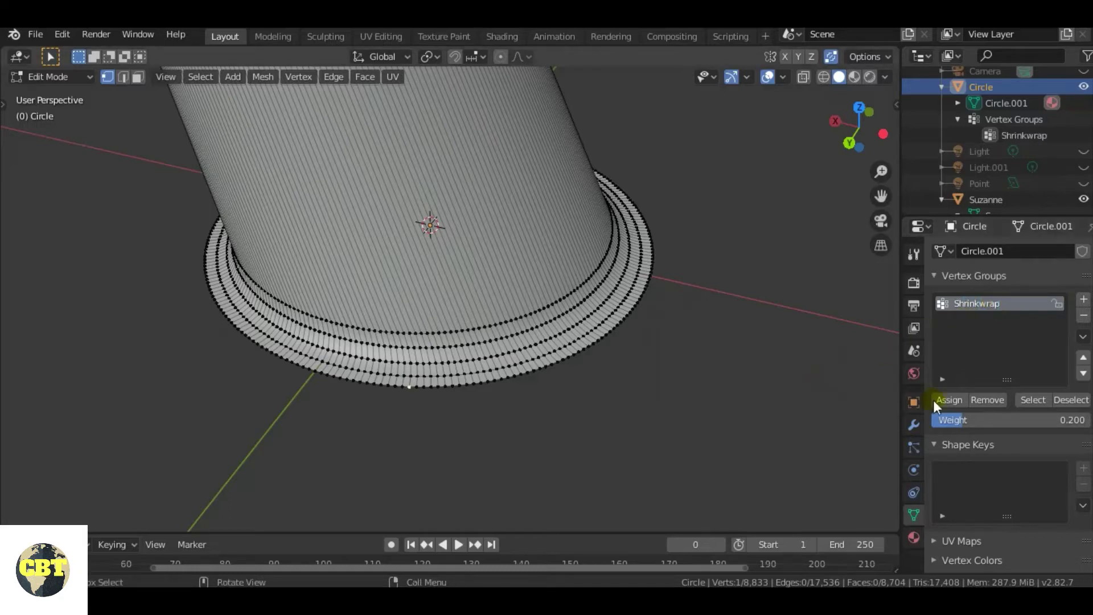
scroll(552, 407, up, 2)
Assign the outer rim edge loop to the Shrinkwrap group at weight 1.0.
key(alt)
alt+click(648, 410)
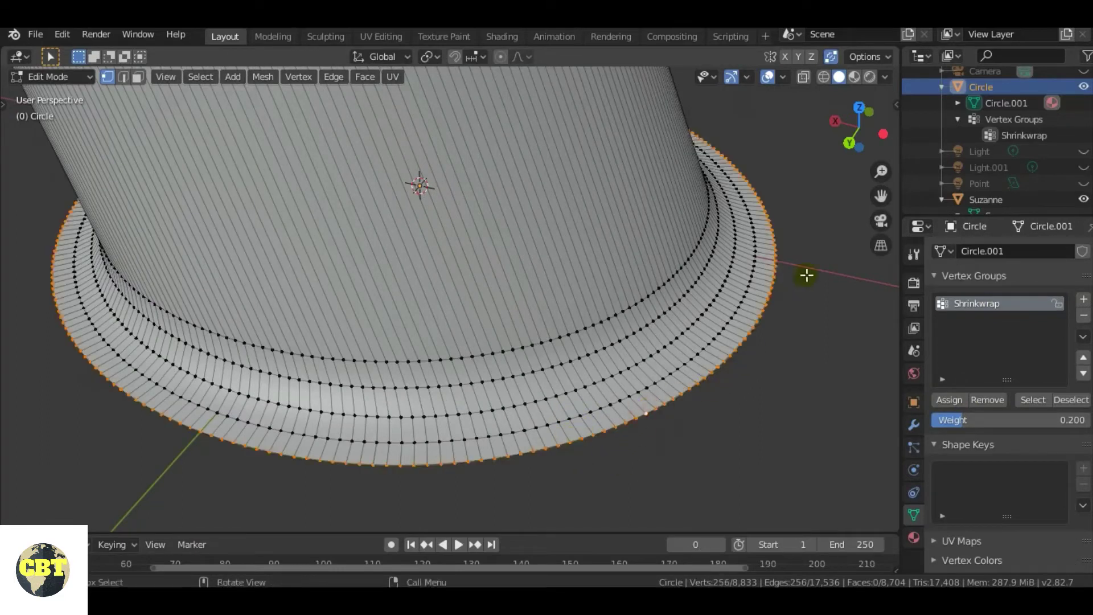
click(1076, 421)
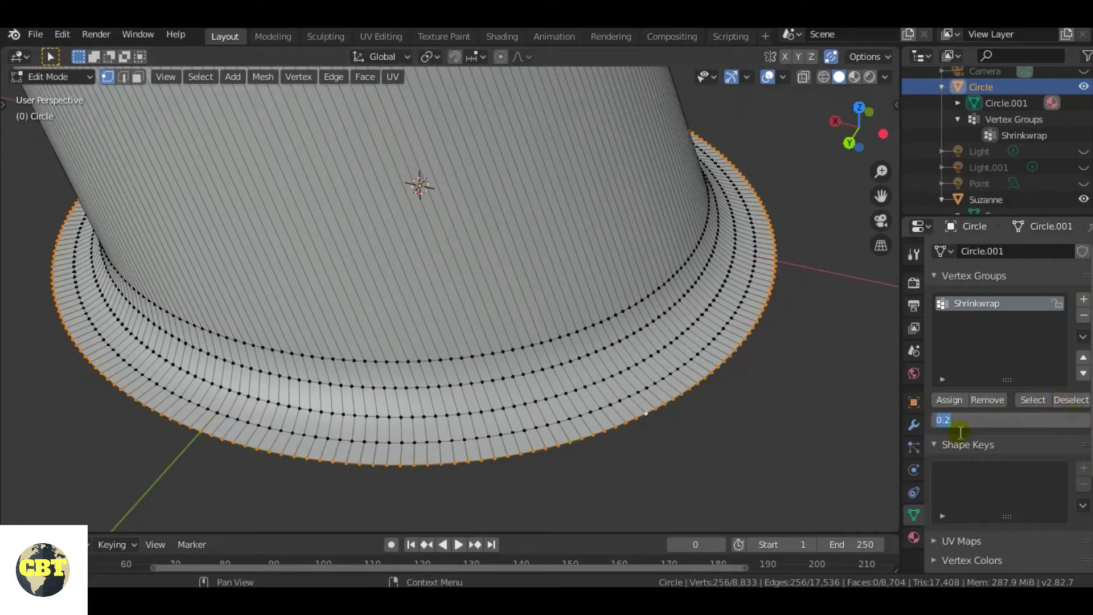
key(Return)
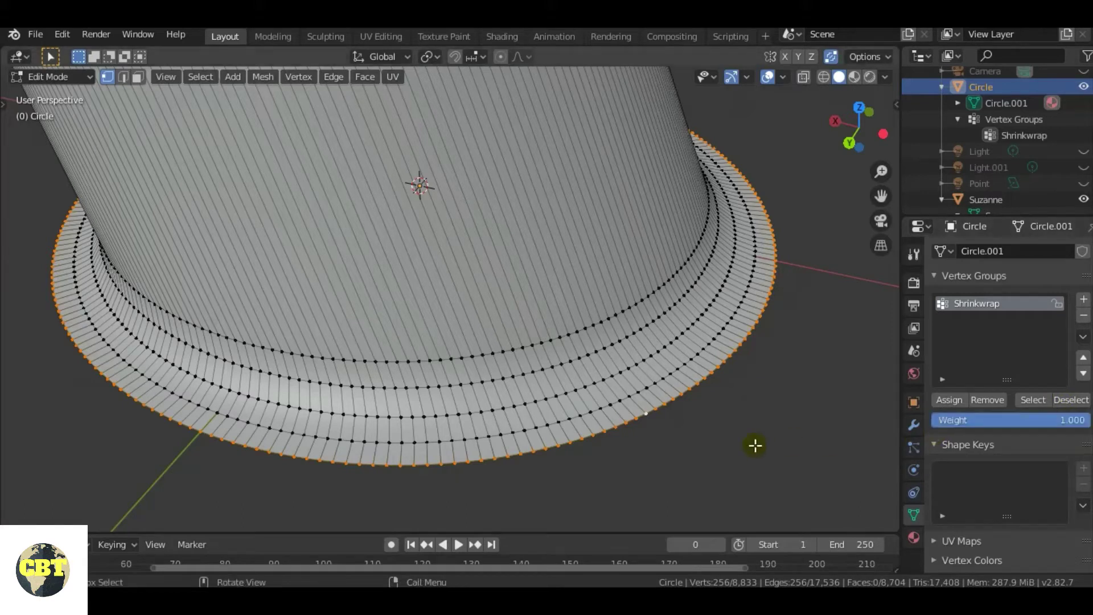
click(945, 400)
Assign the next loop inward at weight 0.8, then select the following loop for weighting.
alt+click(663, 372)
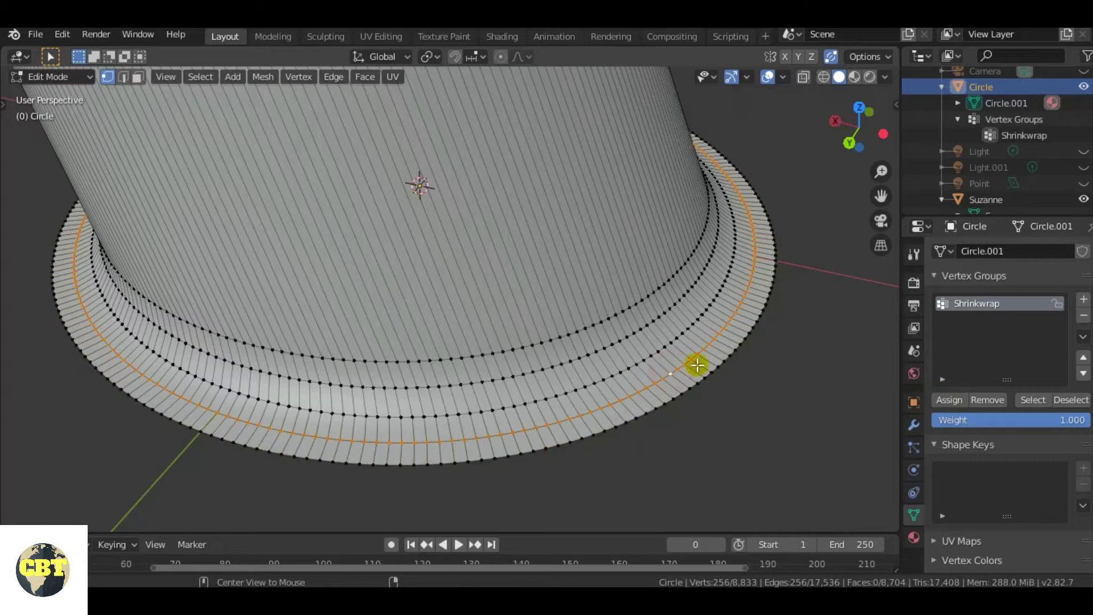
click(1032, 420)
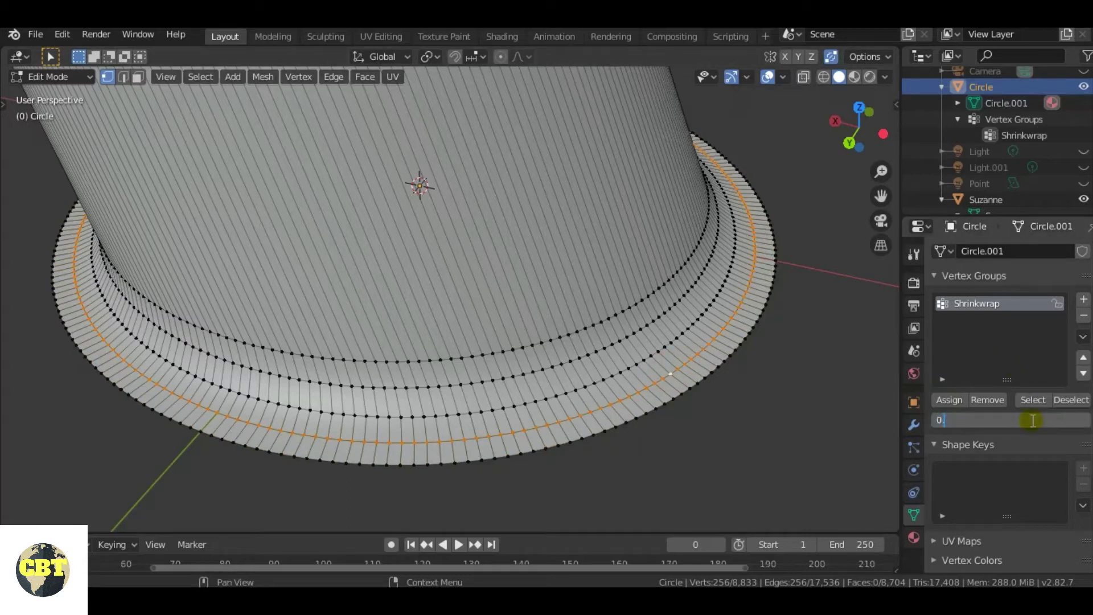
text(0.8)
click(951, 403)
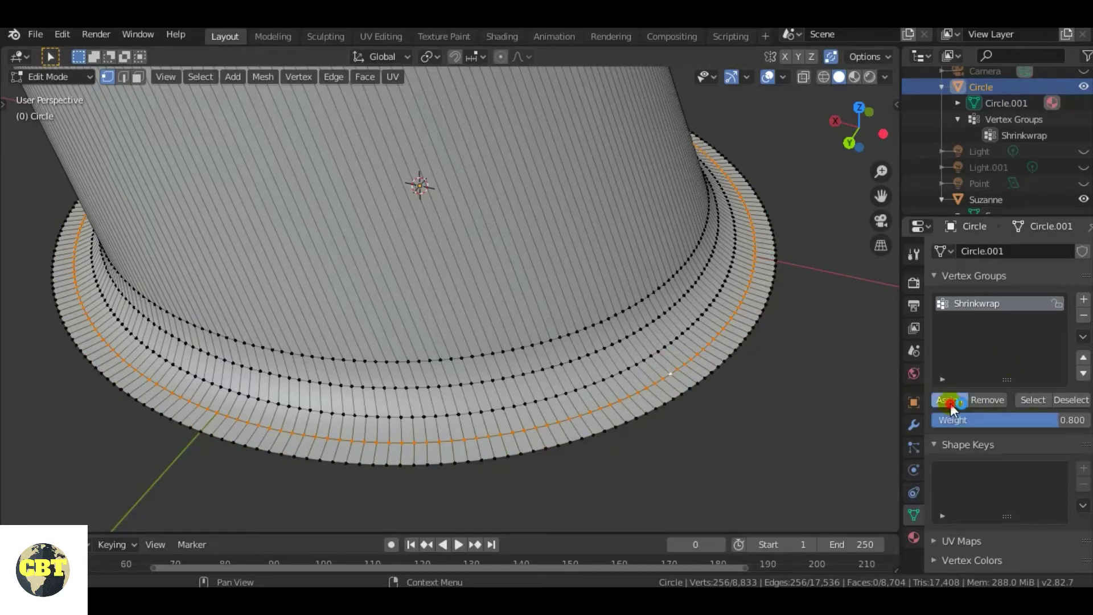
key(x)
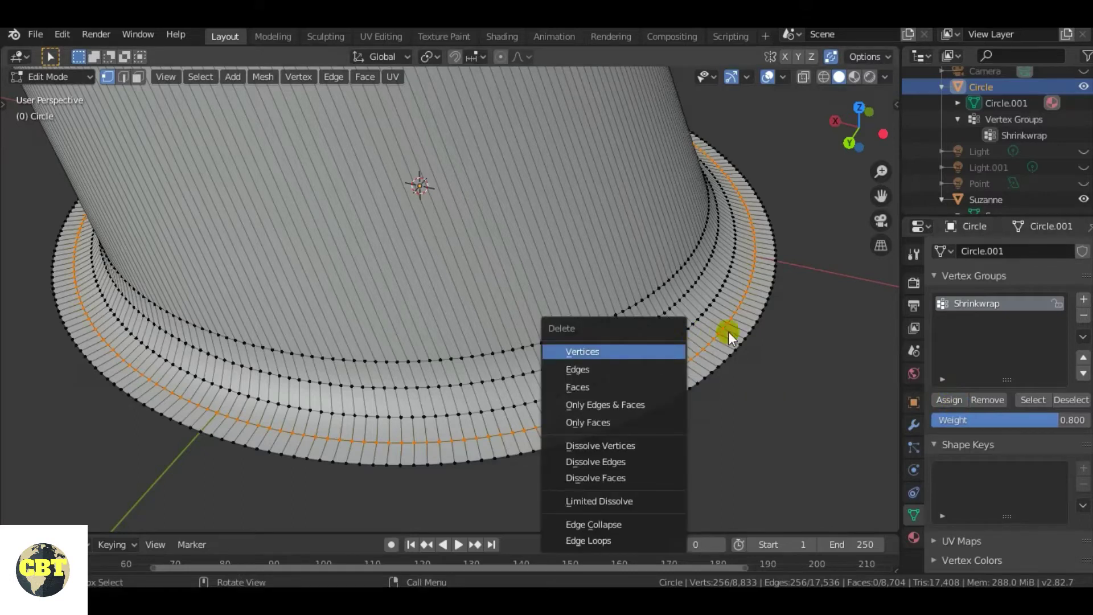
click(658, 351)
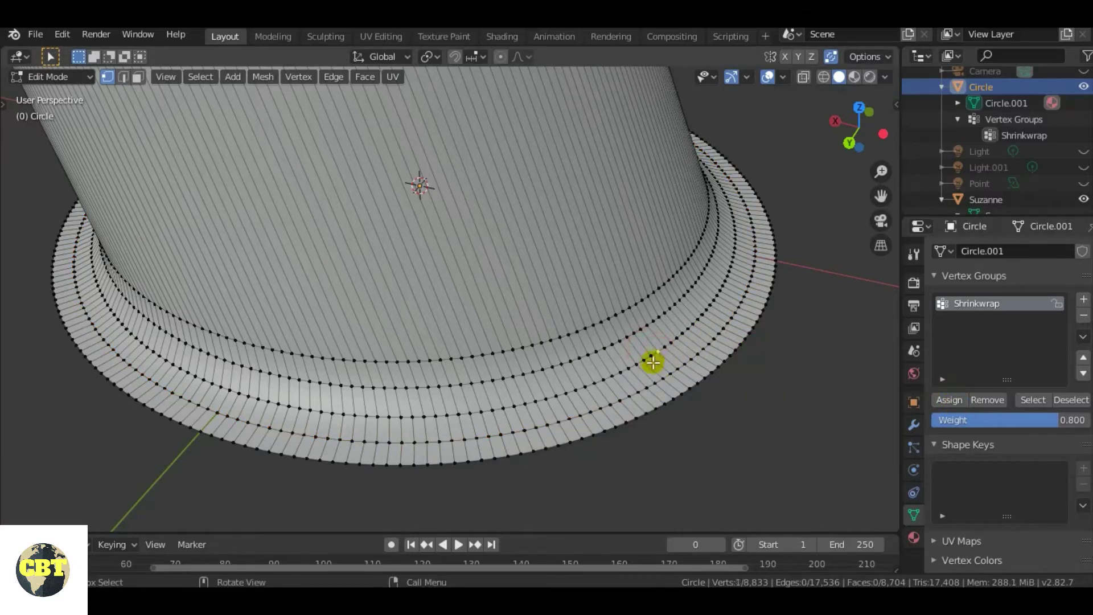
alt+click(648, 357)
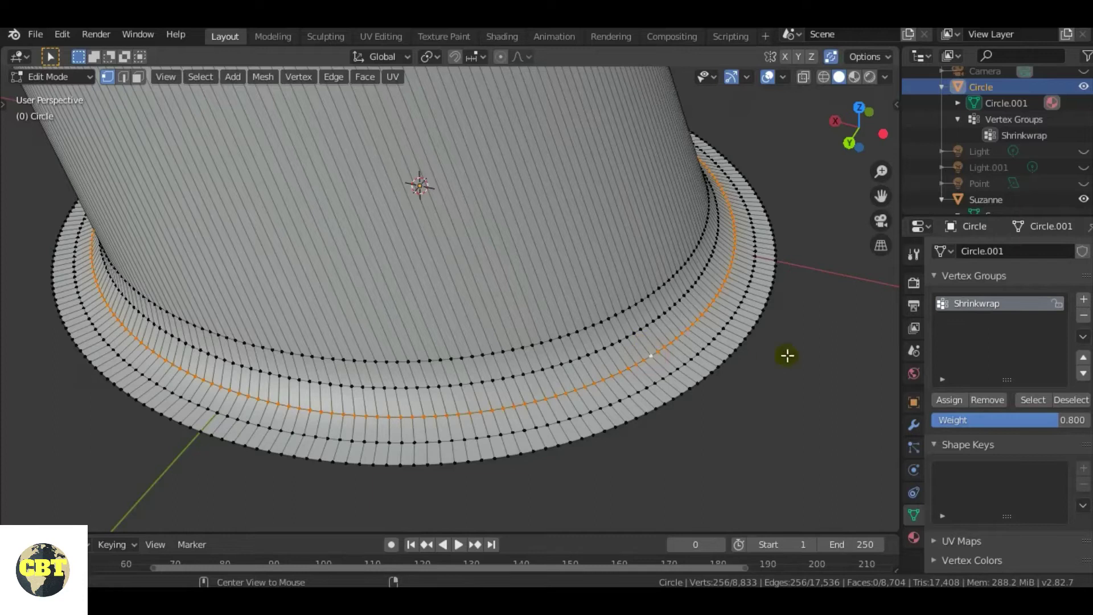
click(990, 424)
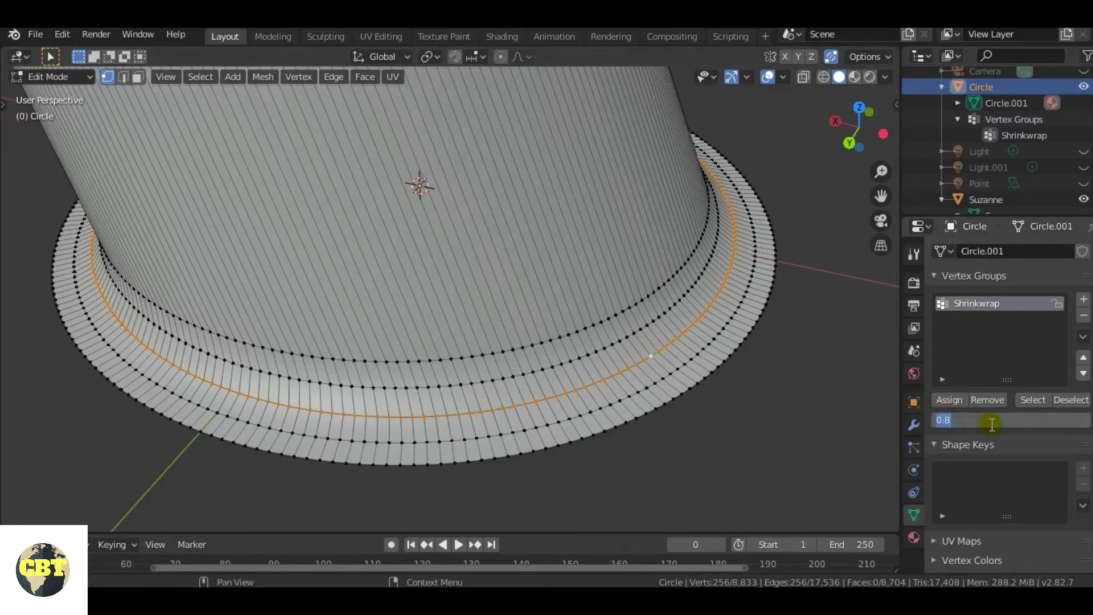
Assign the selected loop at weight 0.6 and the next loop inward at 0.4.
click(949, 400)
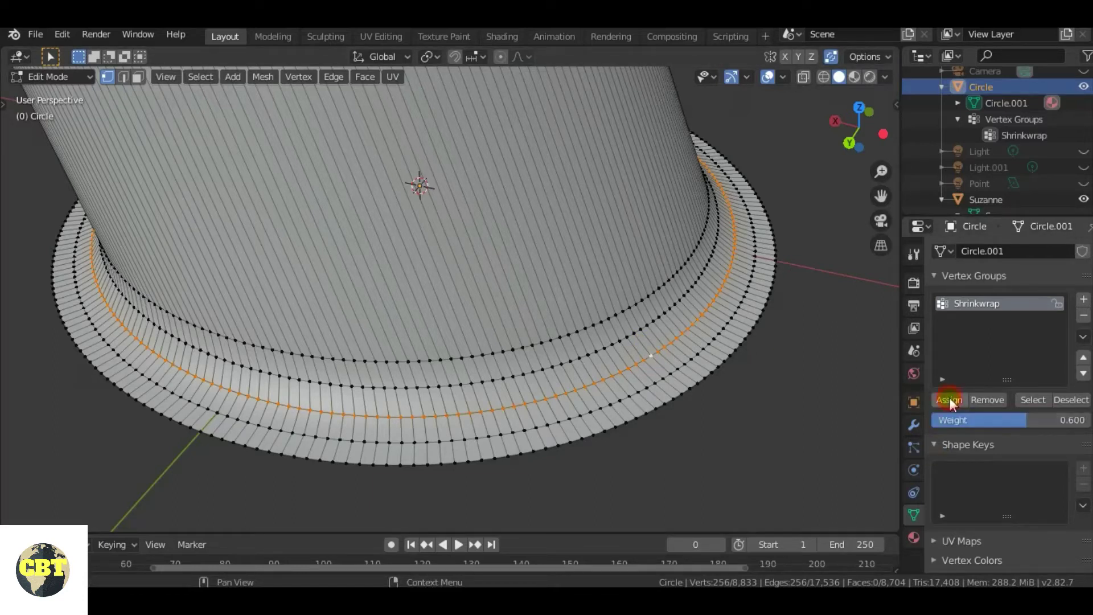
alt+click(582, 354)
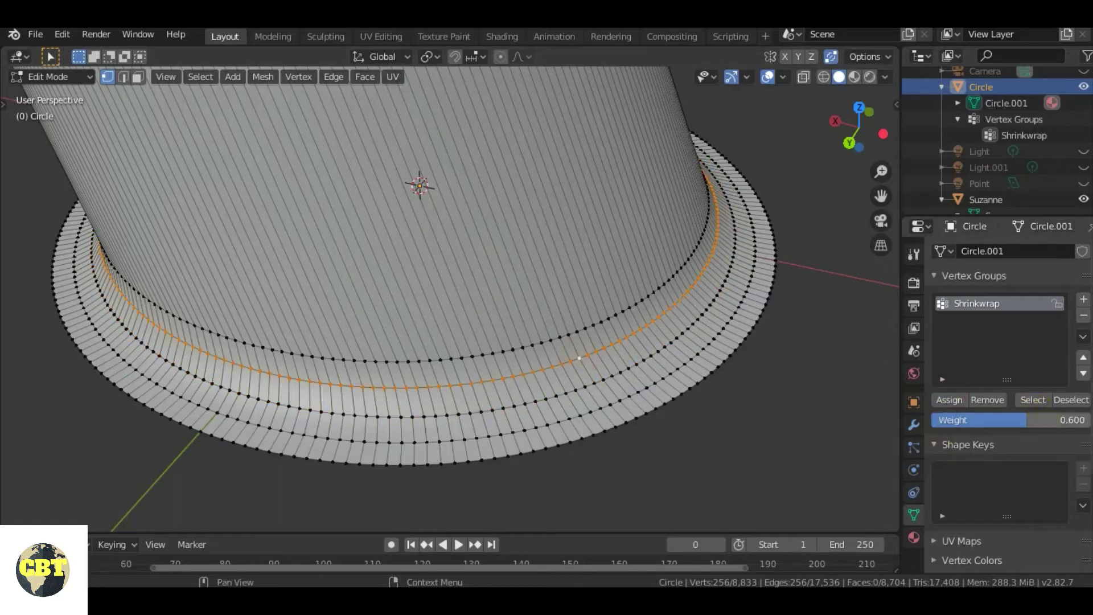
click(1052, 419)
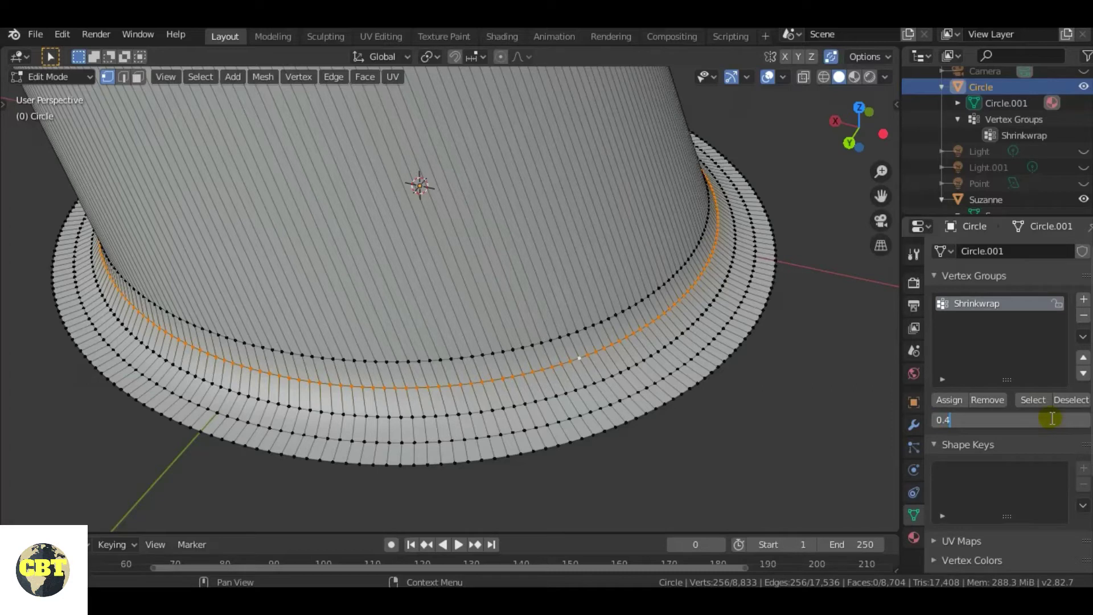
key(Return)
click(947, 401)
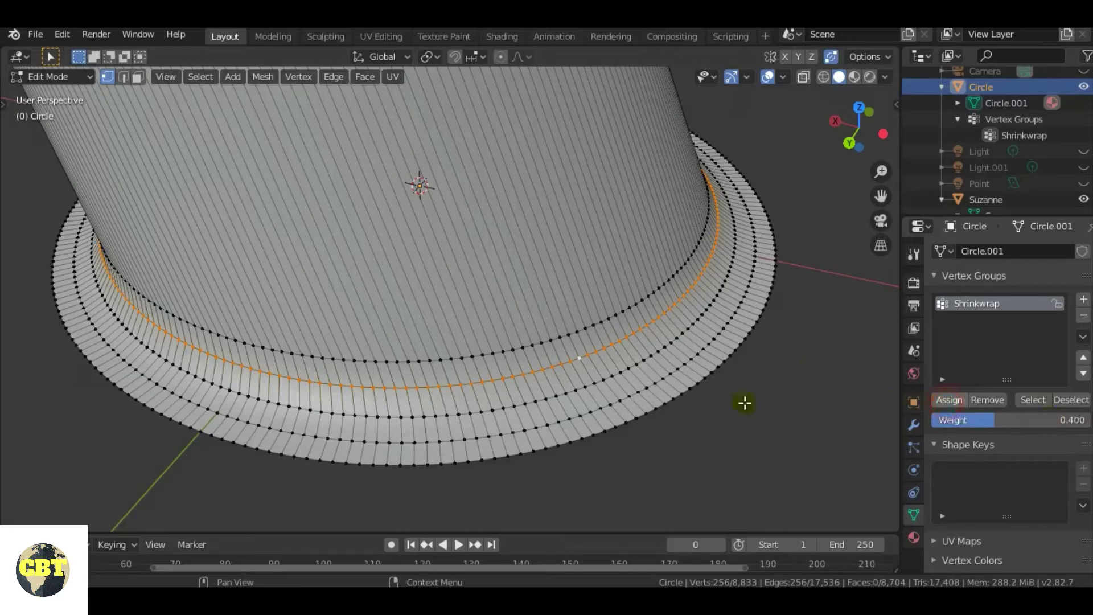
Assign the loop where the horn meets its base at weight 0.2.
alt+click(574, 333)
click(1039, 415)
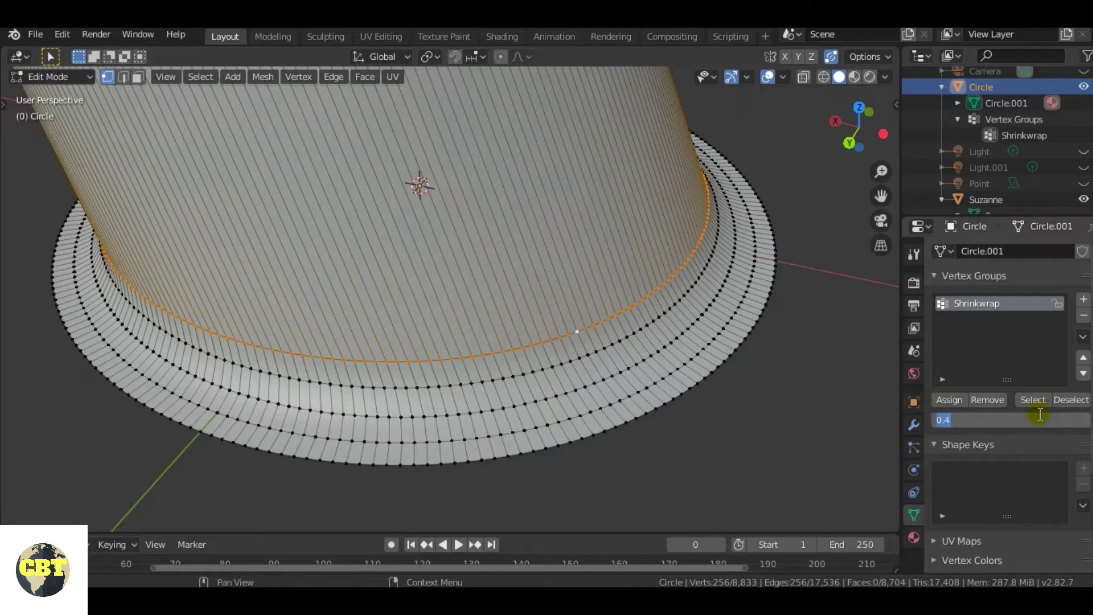
key(Return)
click(962, 402)
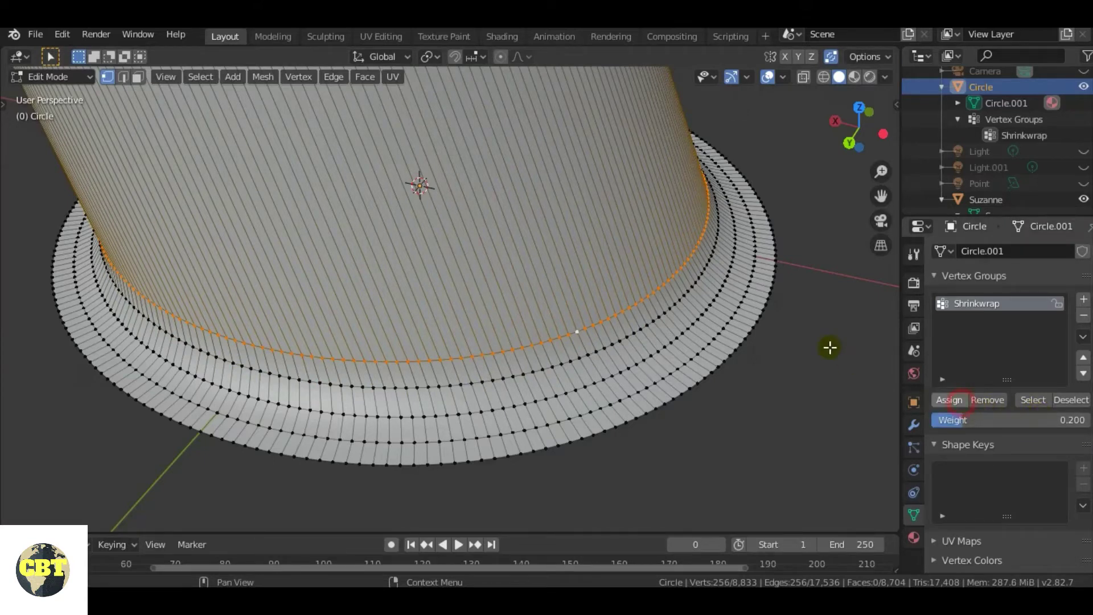
scroll(403, 334, down, 5)
scroll(627, 313, up, 1)
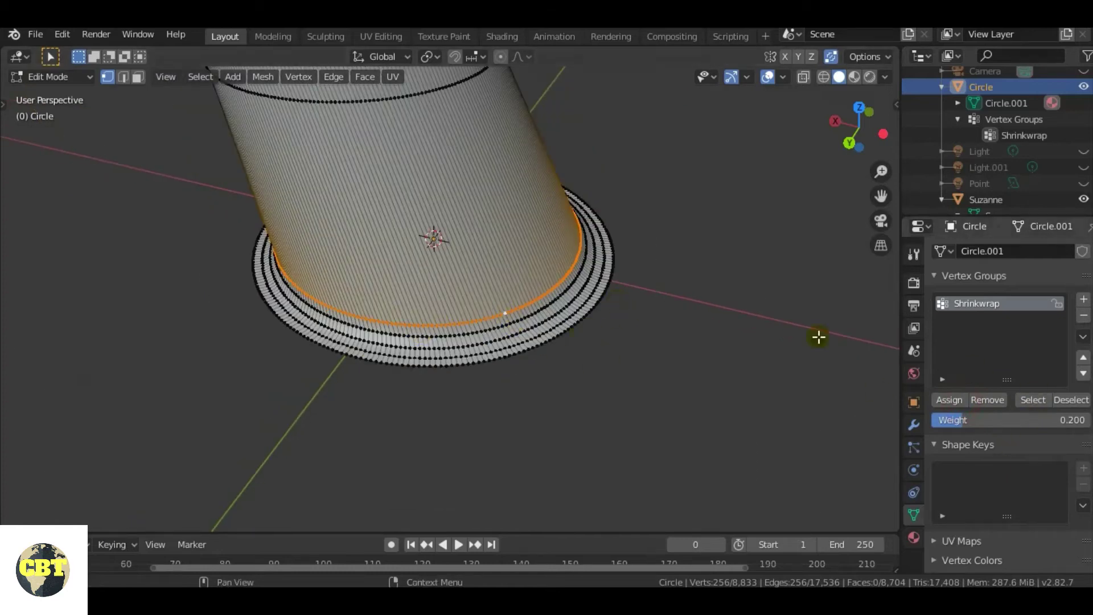
Switch to Weight Paint mode and orbit around the base to inspect the weight falloff.
click(69, 73)
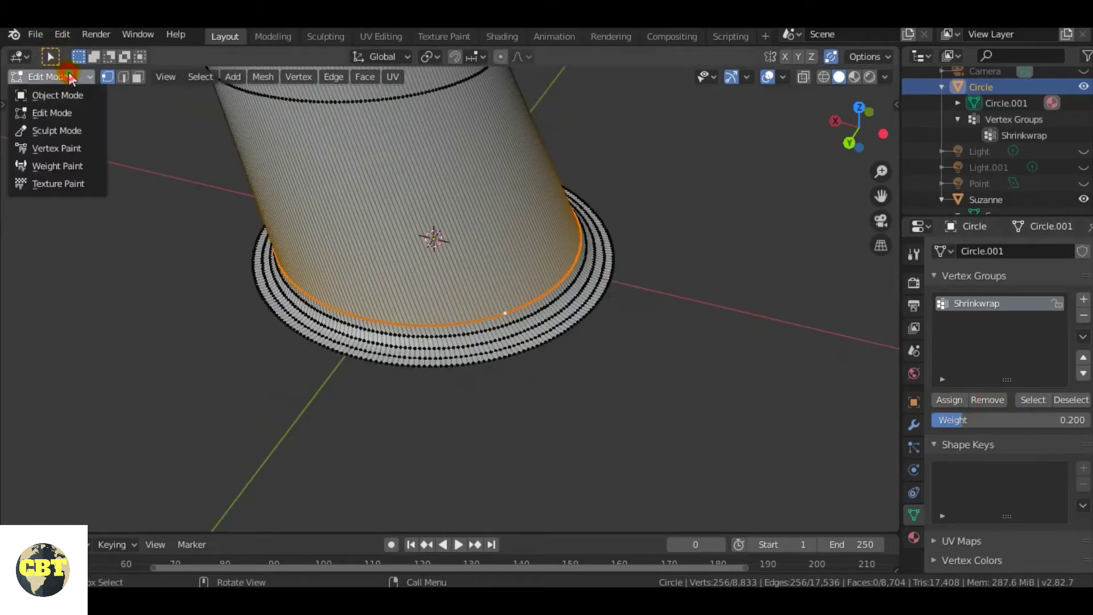
click(80, 163)
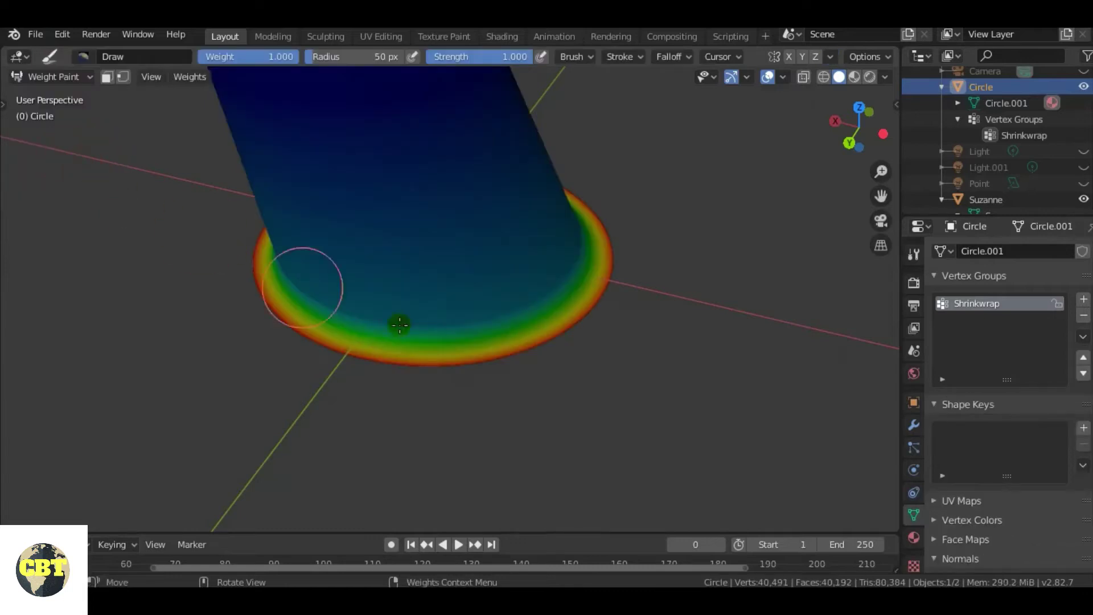
scroll(436, 340, up, 2)
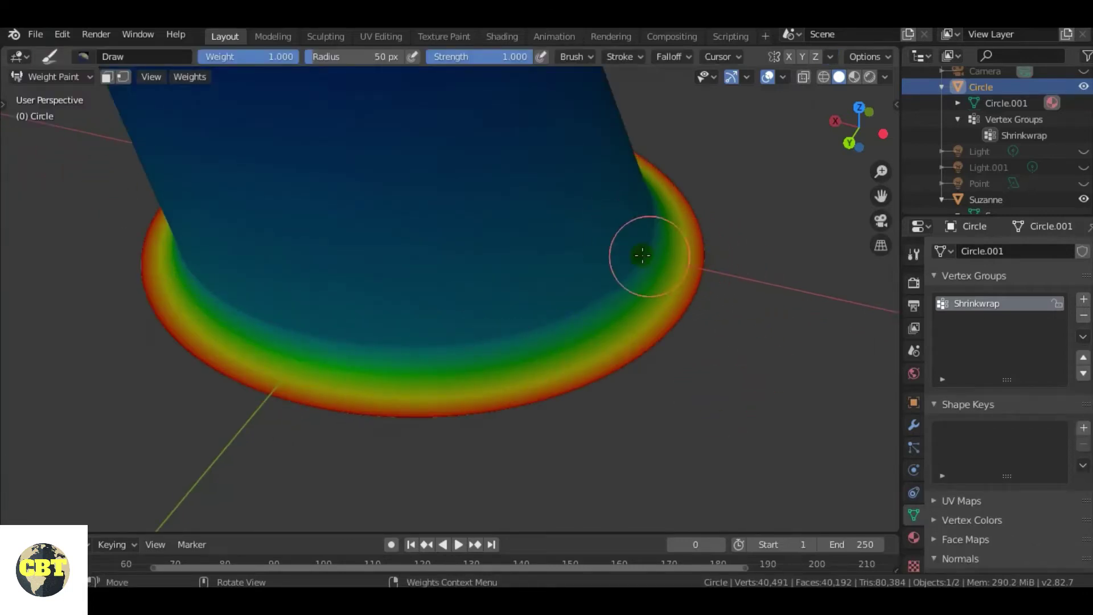
scroll(632, 273, down, 2)
mouse_move(639, 300)
middle_down()
mouse_move(573, 264)
mouse_move(510, 263)
mouse_move(566, 288)
mouse_move(615, 270)
middle_up()
scroll(613, 312, up, 3)
scroll(610, 310, down, 3)
scroll(538, 349, up, 3)
scroll(541, 350, down, 4)
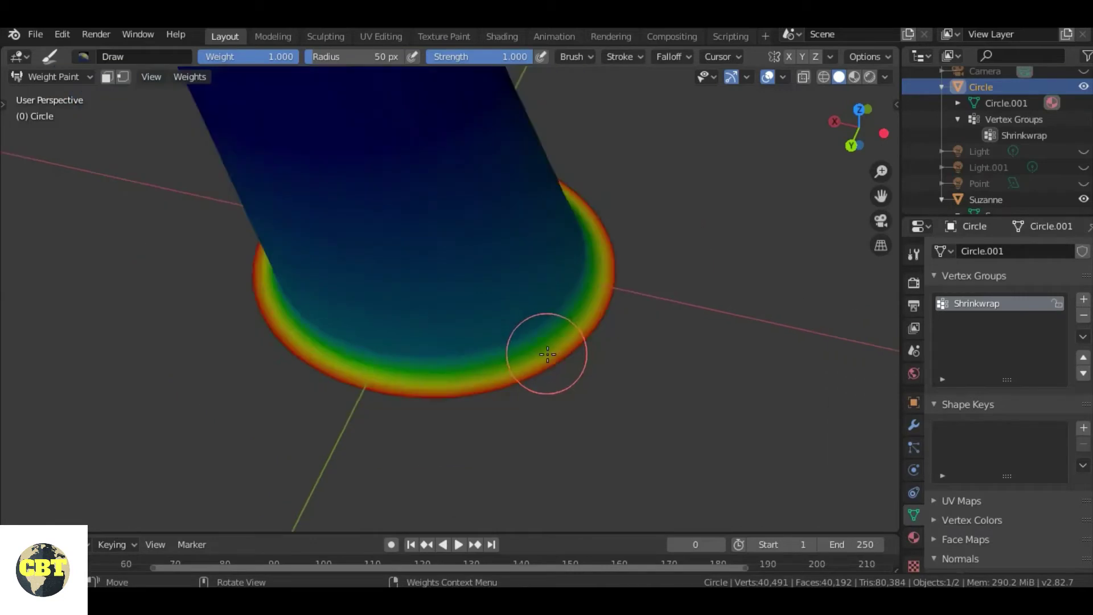
click(47, 75)
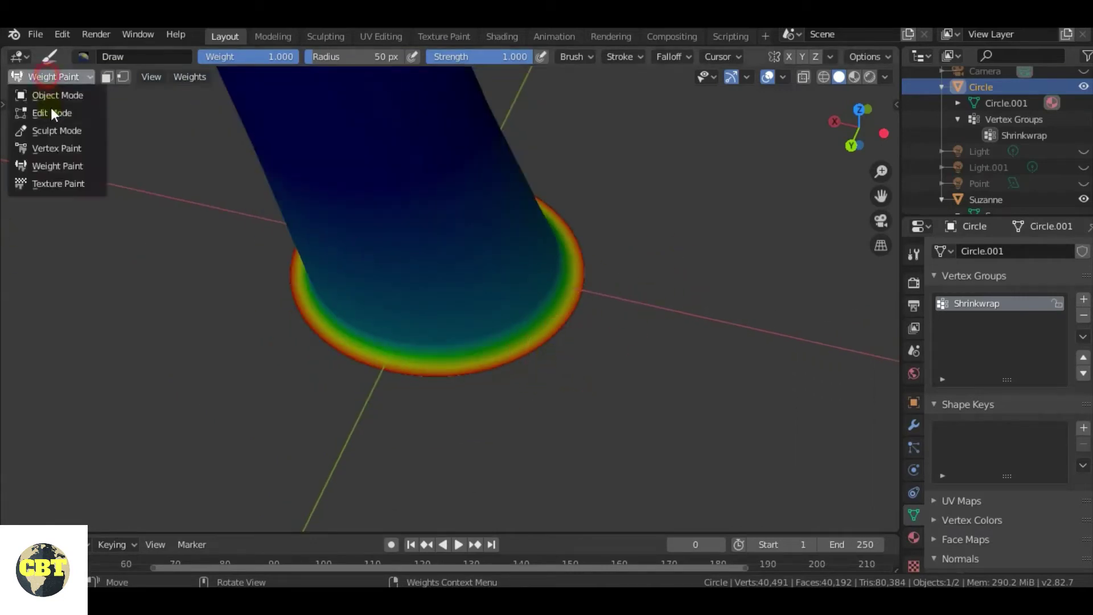
Back in Object Mode, duplicate the horn with Shift+D and start moving the copy toward Suzanne.
click(55, 94)
scroll(446, 391, up, 2)
scroll(447, 393, down, 1)
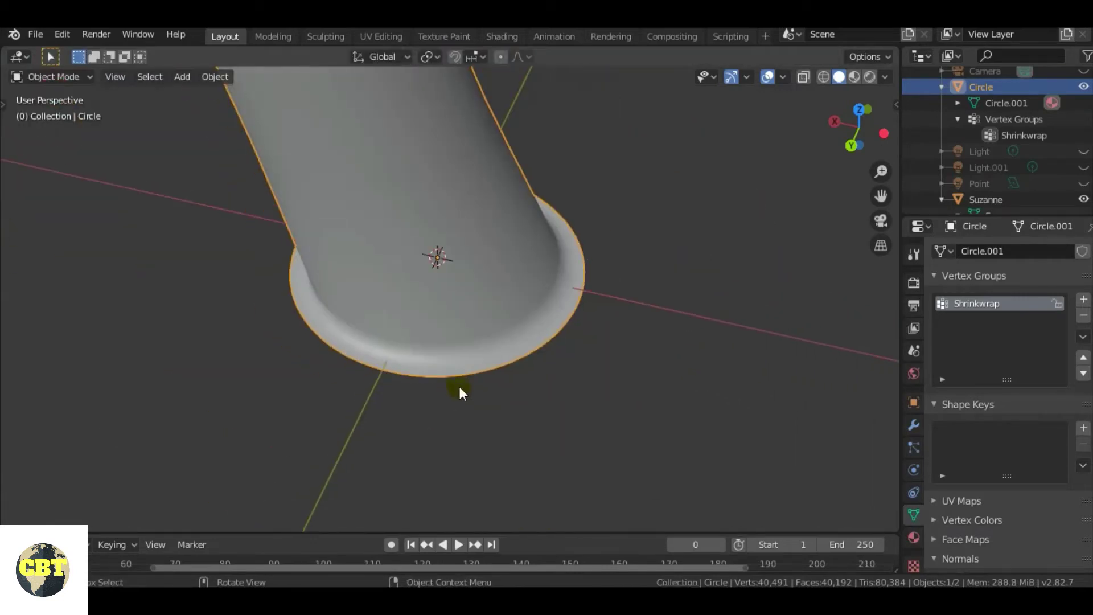
middle_drag(460, 387, 333, 271)
key(shift+d)
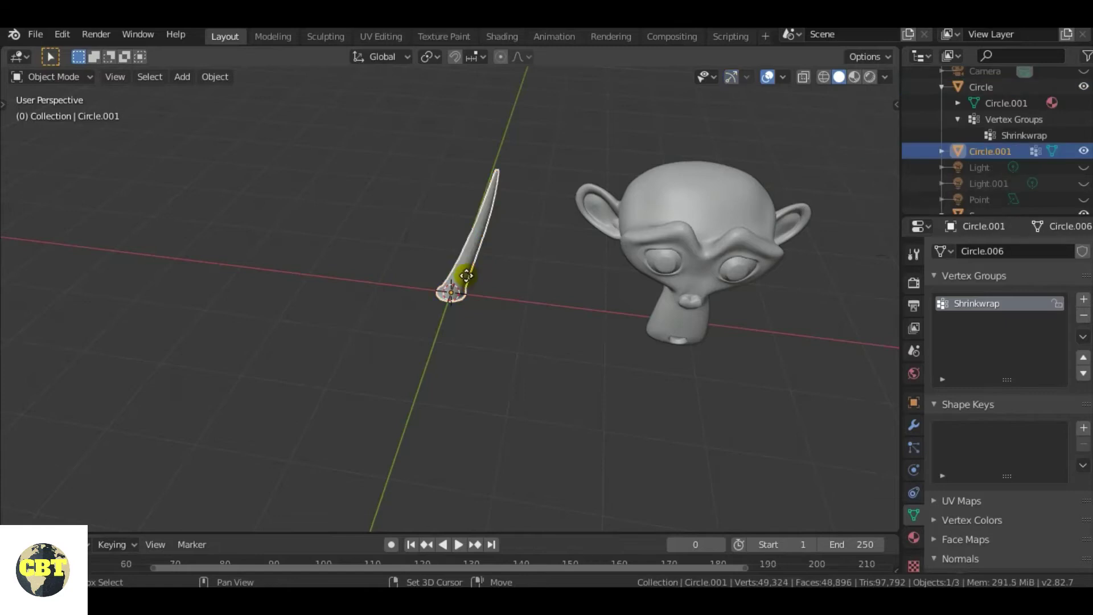
click(533, 264)
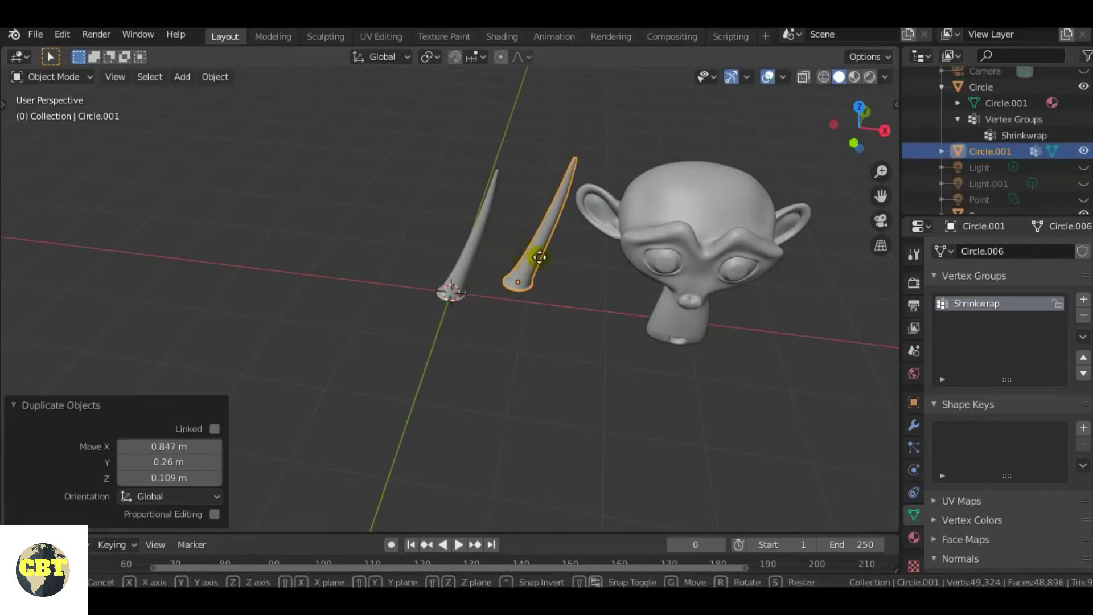
key(g)
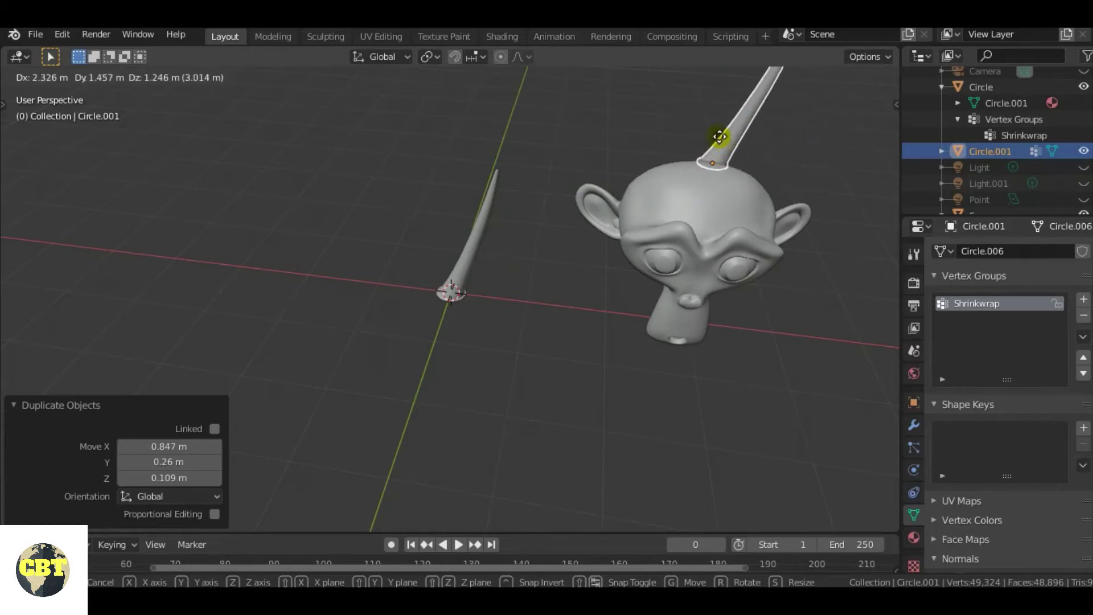
Place the horn copy and change the Snap To target to Face.
click(708, 137)
middle_drag(742, 192, 534, 161)
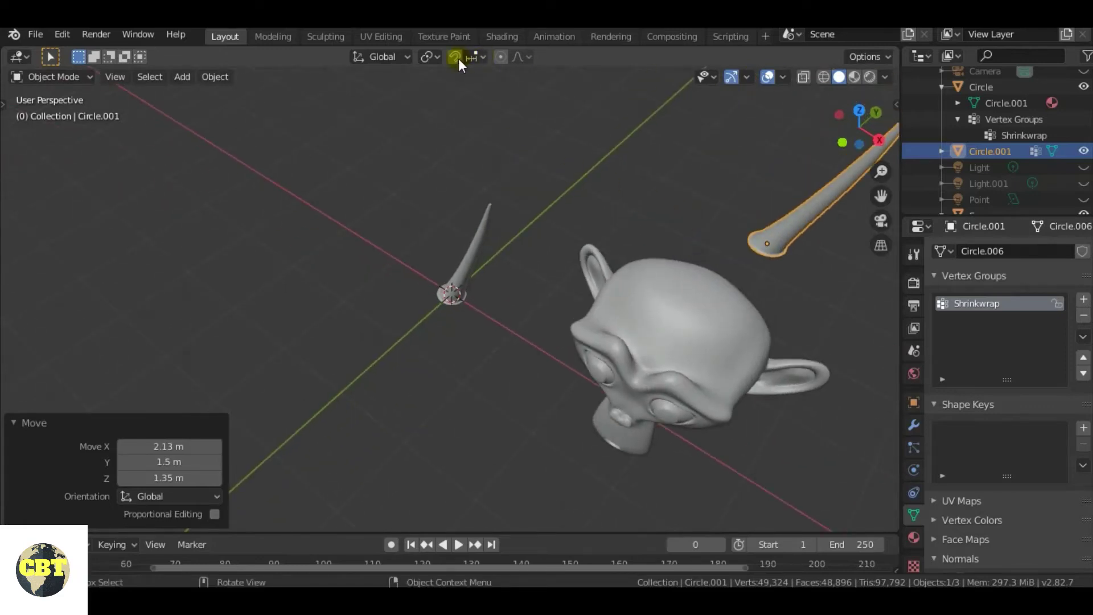
click(481, 58)
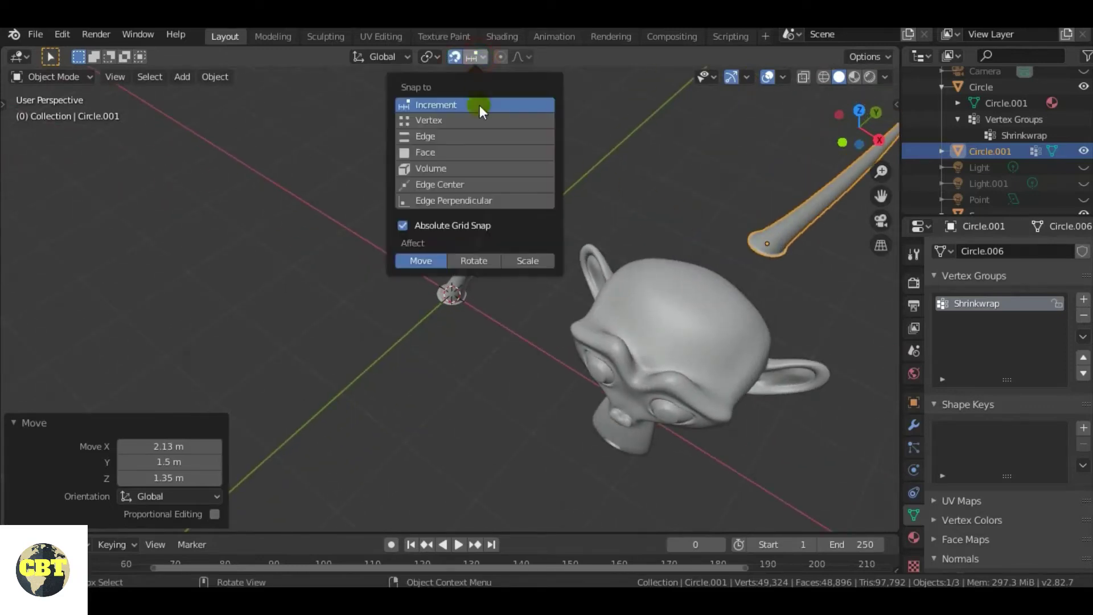
click(488, 151)
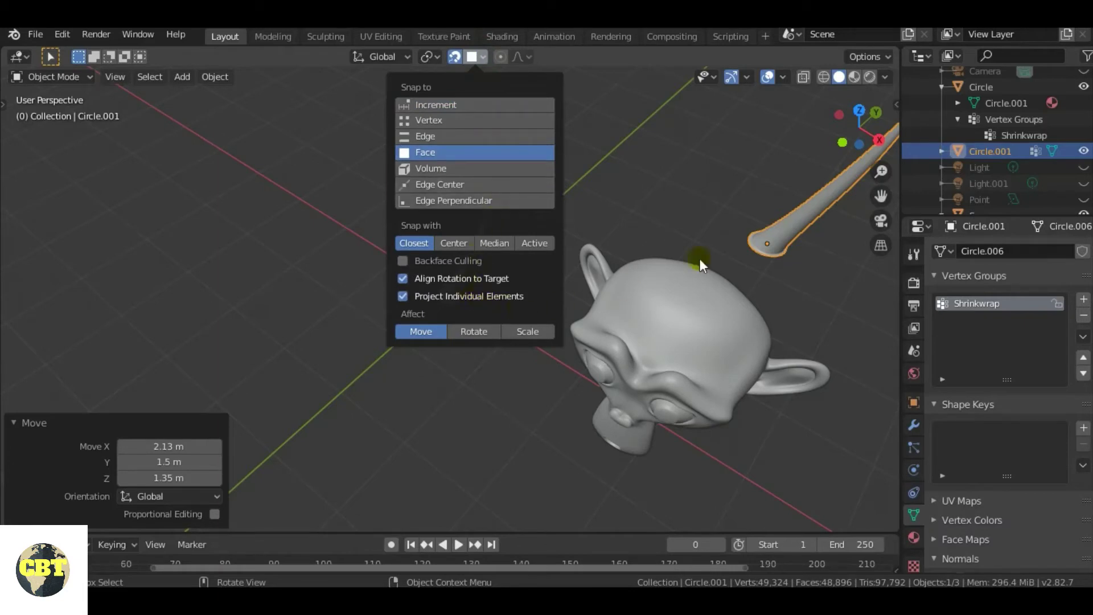
Drag the horn copy onto the top of Suzanne's head and check its seating from the side.
click(778, 235)
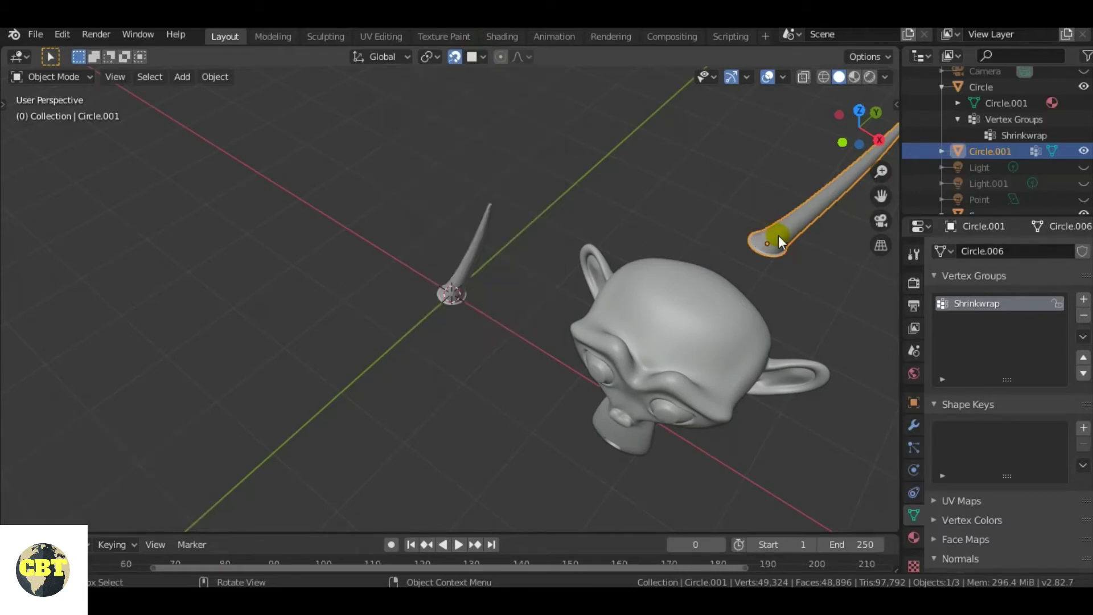
drag(778, 234, 744, 324)
middle_drag(522, 319, 631, 196)
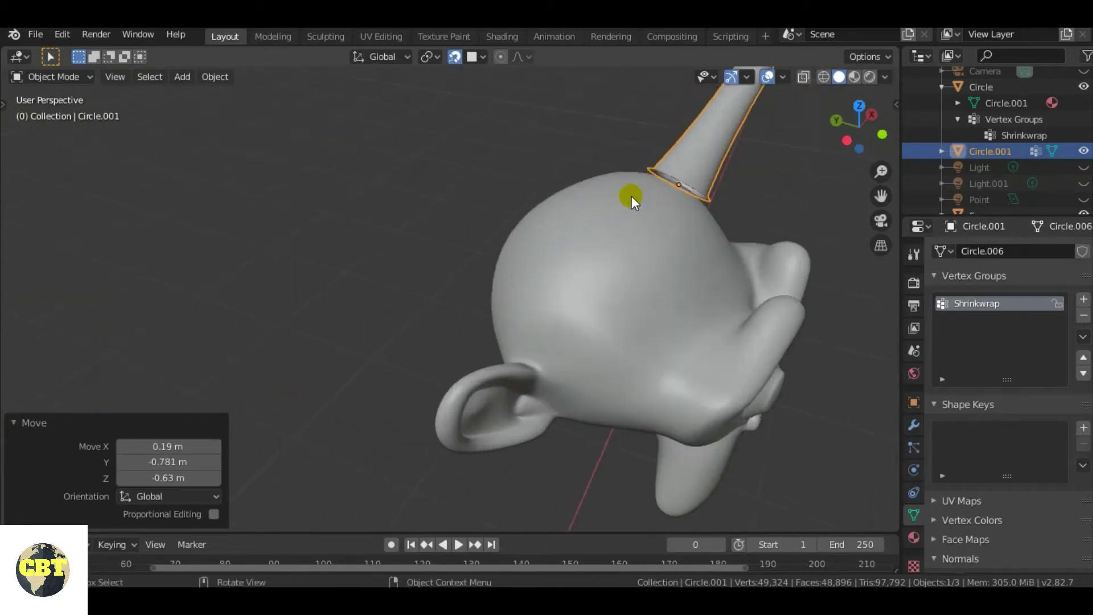
scroll(631, 195, up, 6)
middle_drag(552, 226, 642, 249)
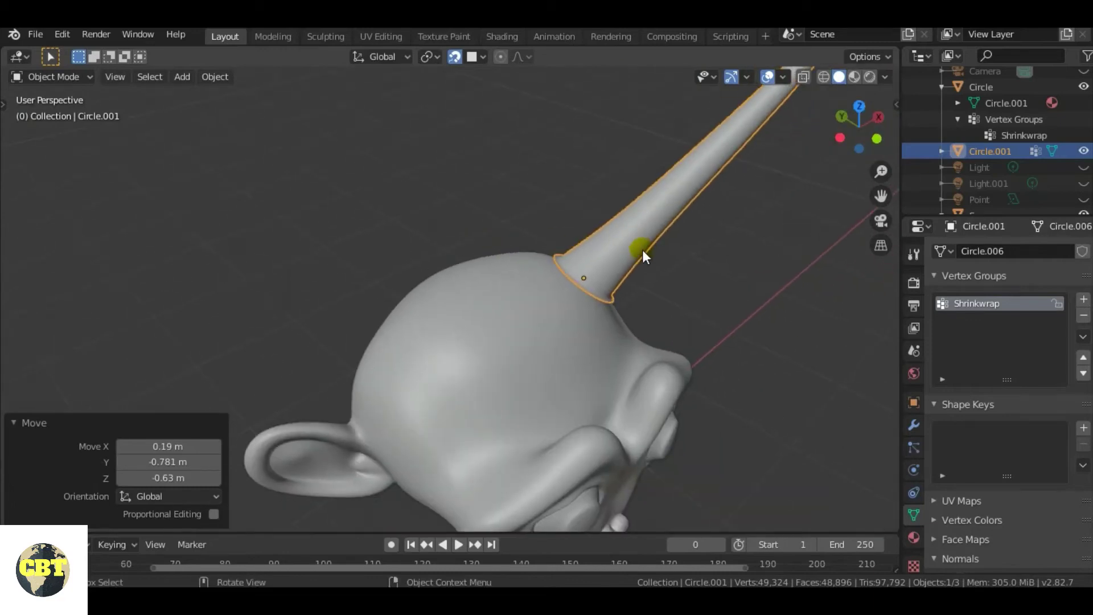
scroll(642, 250, down, 5)
click(914, 425)
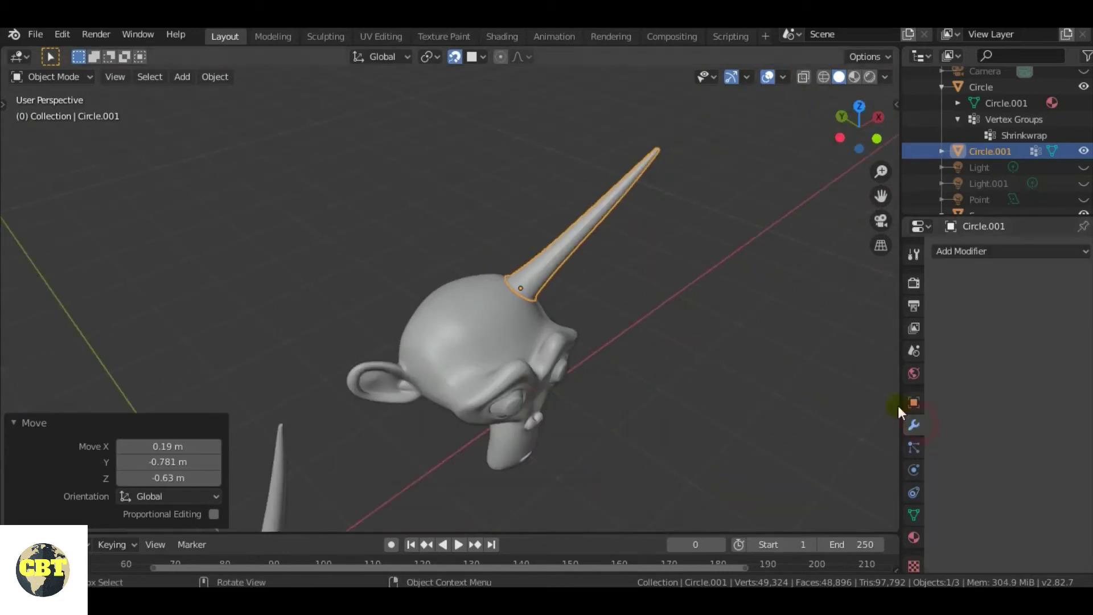
Add a Shrinkwrap modifier targeting Suzanne, restricted to the Shrinkwrap vertex group.
click(977, 249)
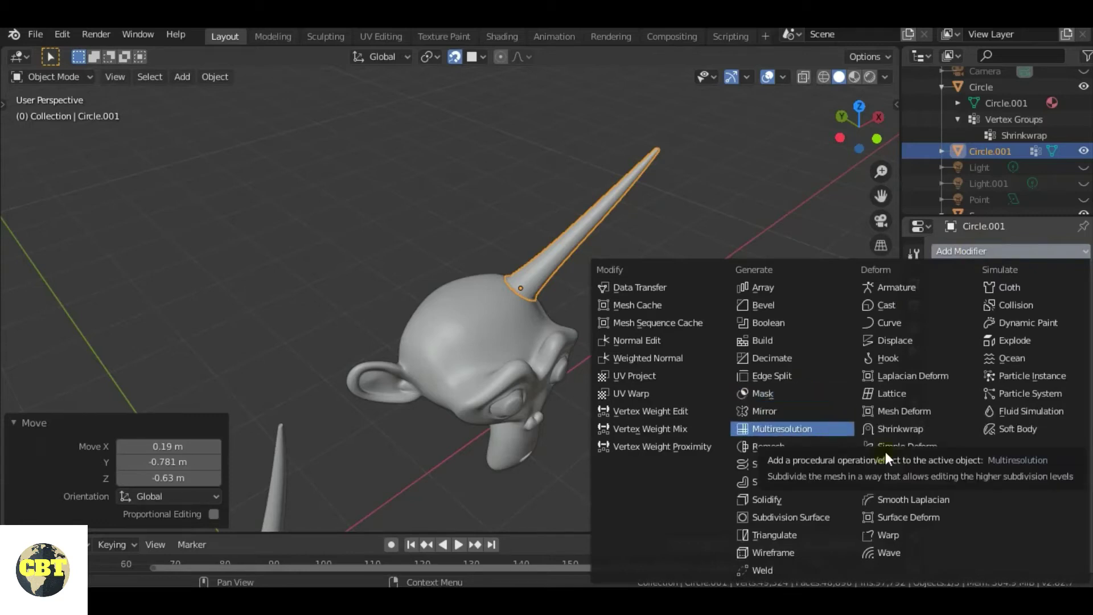
click(914, 429)
scroll(575, 346, up, 3)
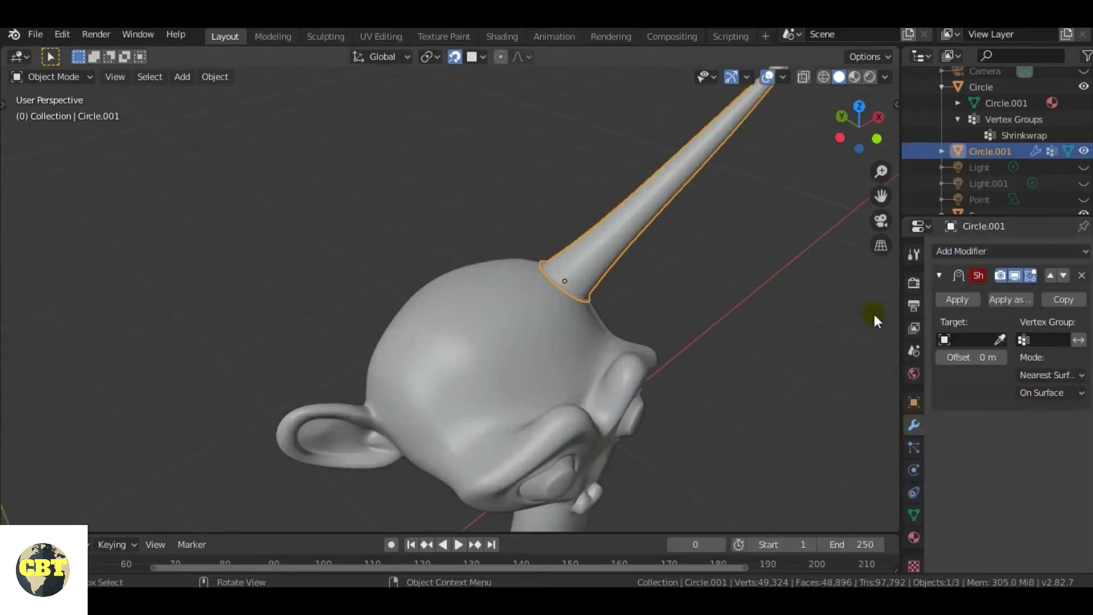
click(1000, 340)
click(469, 333)
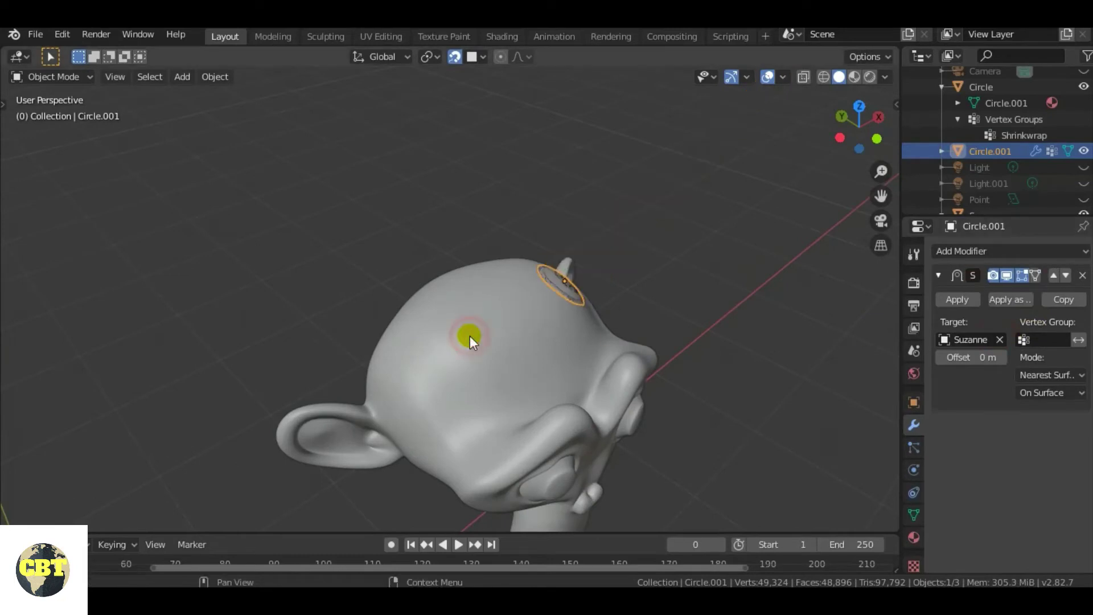
middle_drag(746, 285, 610, 276)
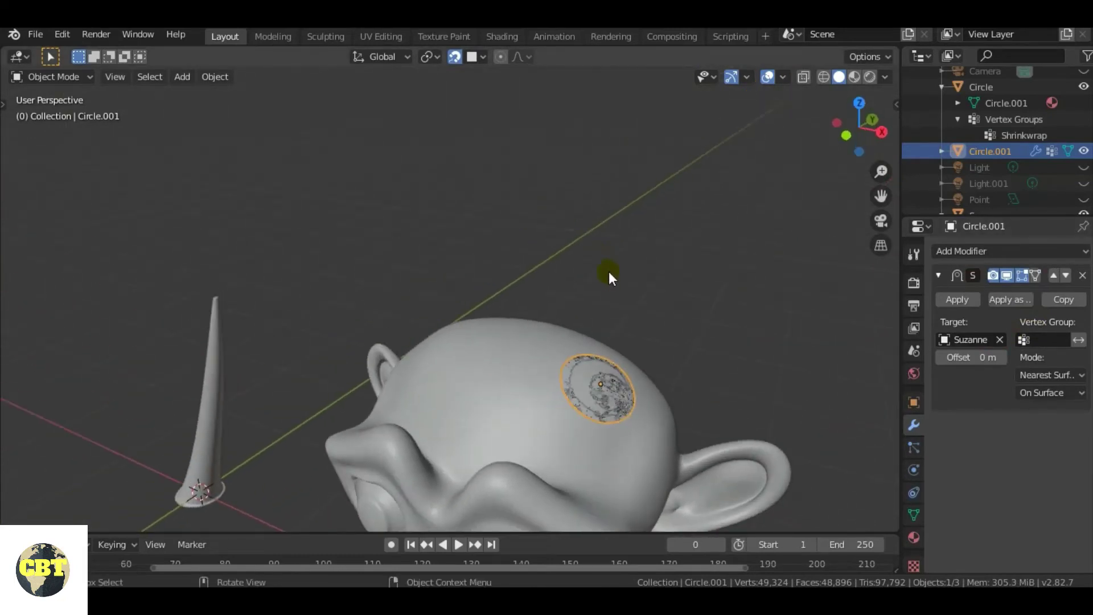
click(1039, 340)
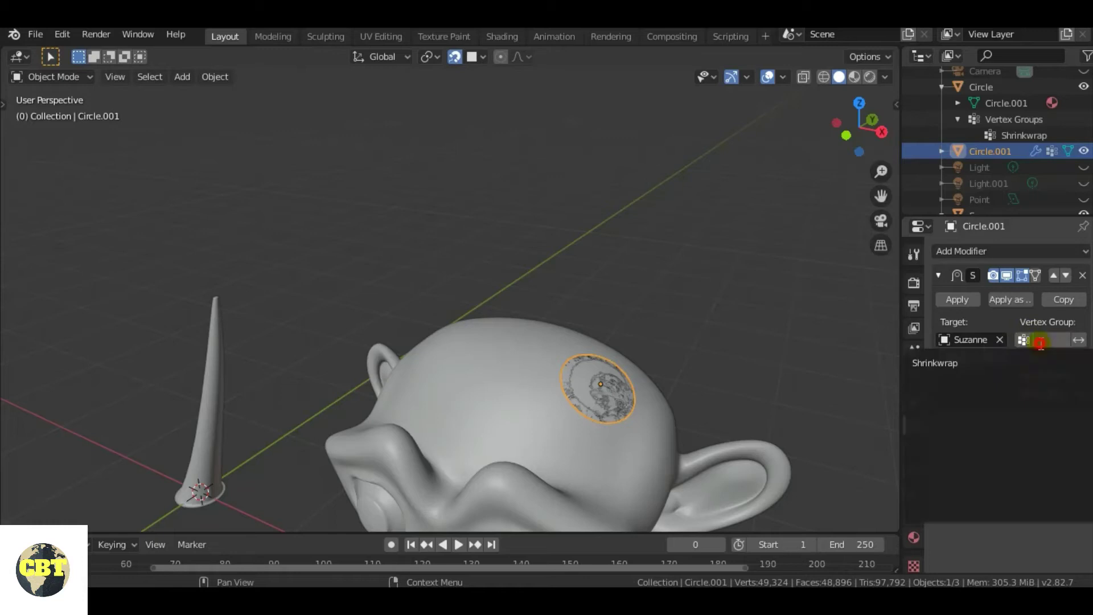
click(1005, 357)
middle_drag(624, 335, 554, 352)
click(653, 313)
scroll(654, 313, down, 4)
middle_drag(654, 313, 557, 341)
scroll(558, 340, up, 4)
middle_drag(622, 324, 708, 267)
scroll(556, 395, down, 5)
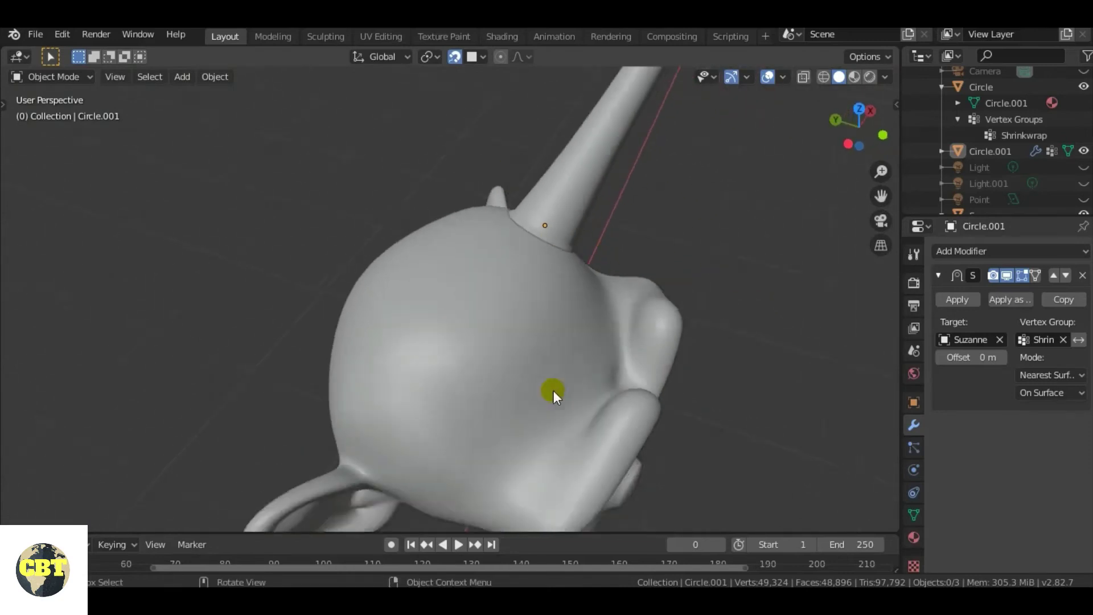
middle_drag(649, 359, 573, 415)
scroll(428, 357, up, 3)
middle_drag(569, 334, 612, 378)
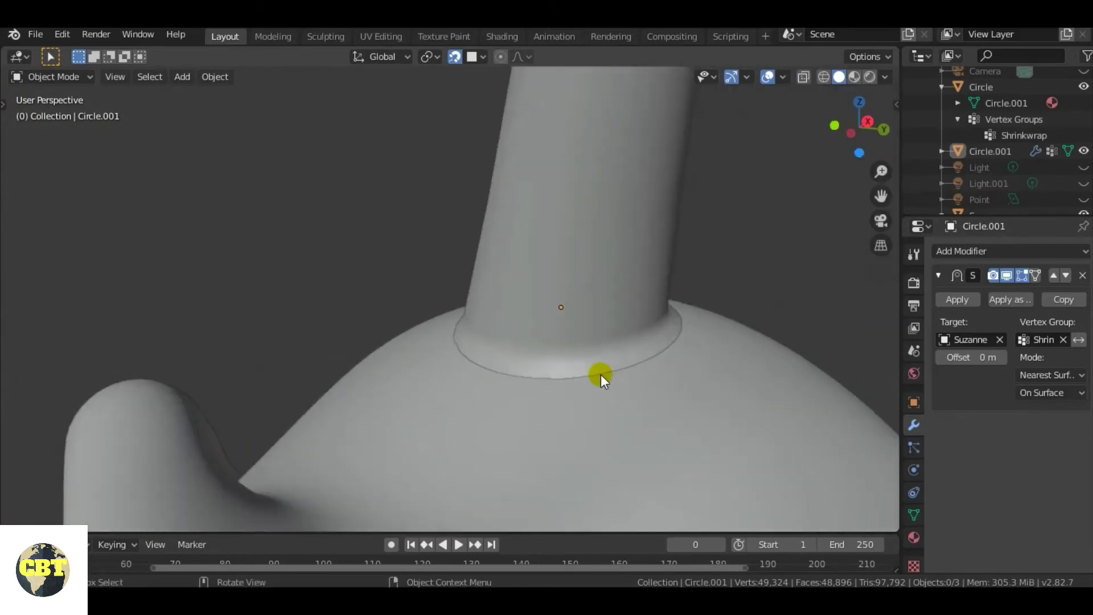
middle_drag(599, 392, 685, 436)
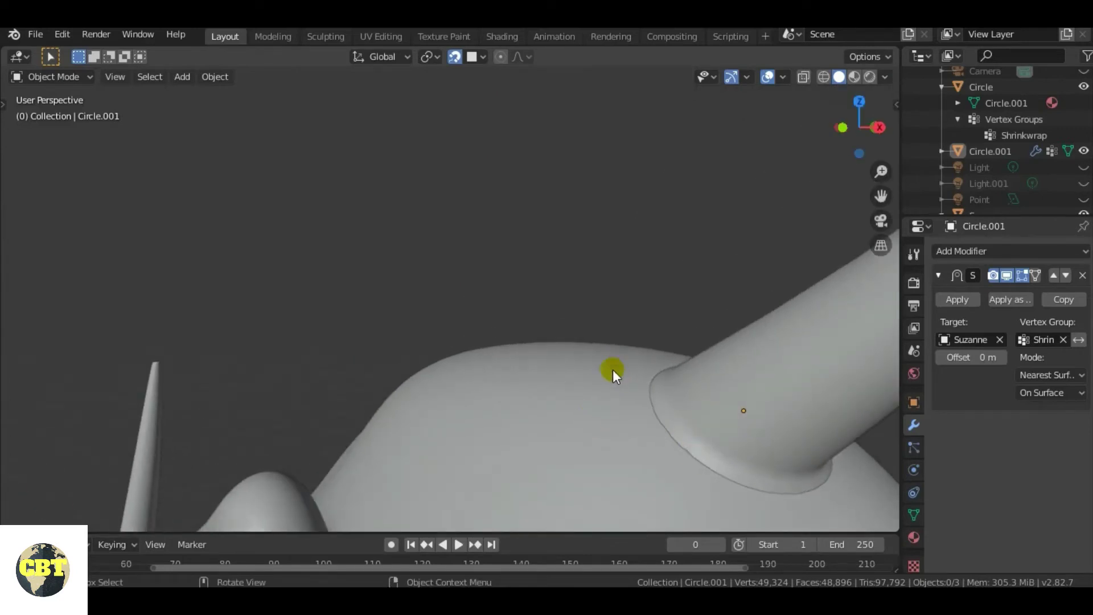
click(763, 381)
click(556, 411)
middle_drag(378, 261, 532, 395)
middle_drag(654, 362, 622, 399)
click(653, 280)
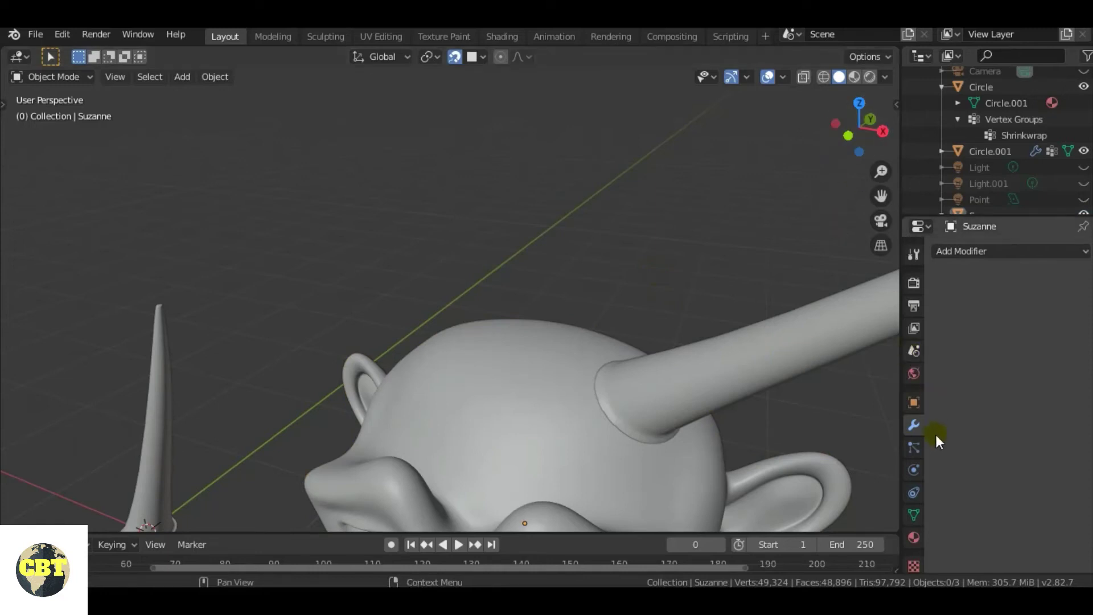
Select the horn and add a Data Transfer modifier with Suzanne as its source object.
click(796, 383)
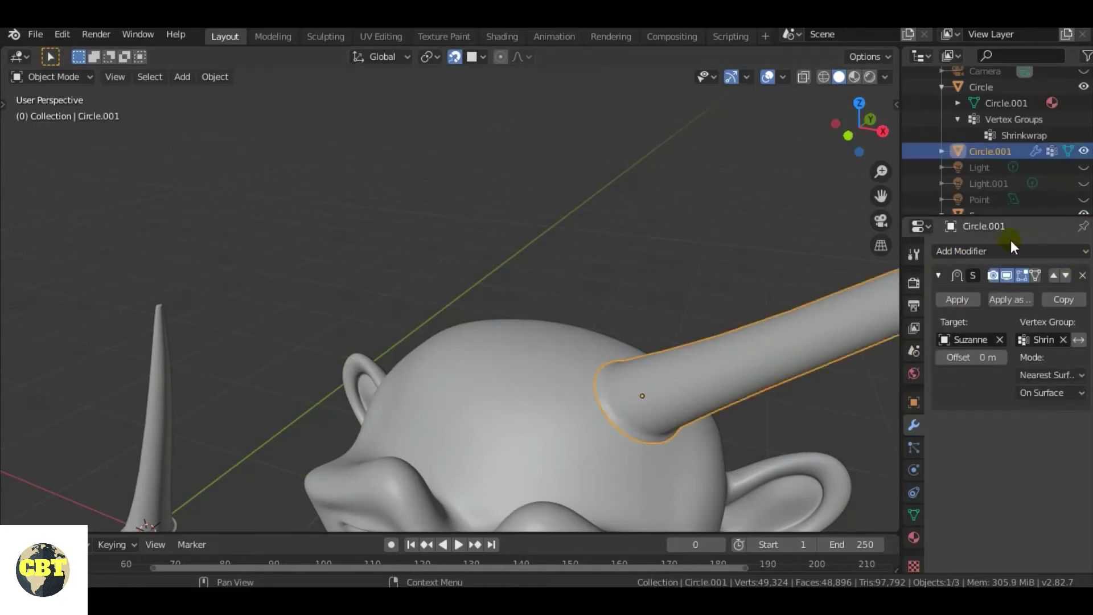
click(995, 250)
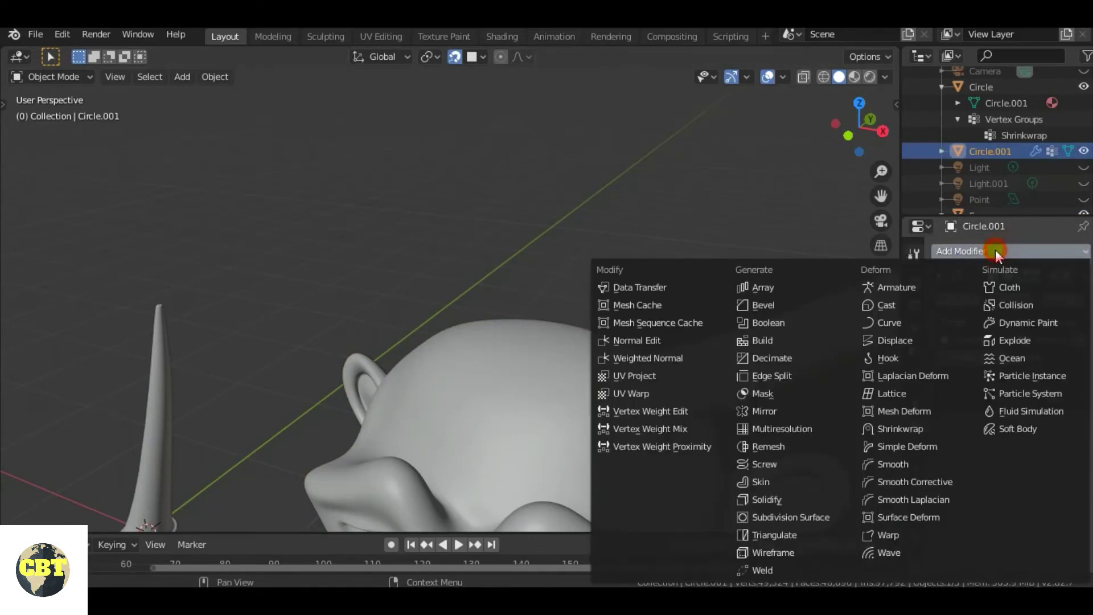
click(692, 291)
scroll(992, 453, down, 3)
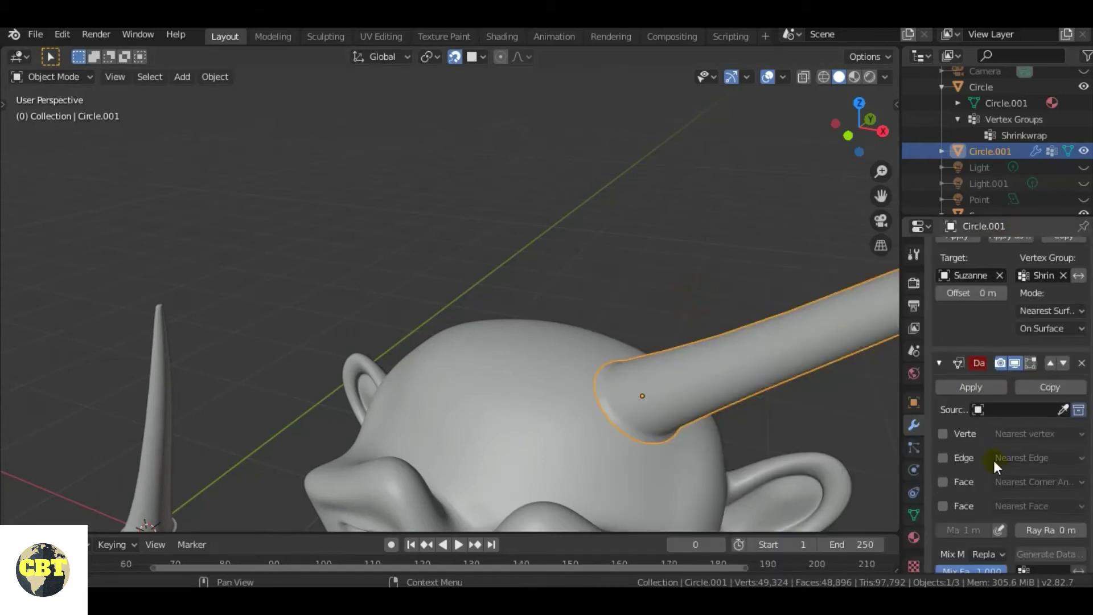
click(1004, 408)
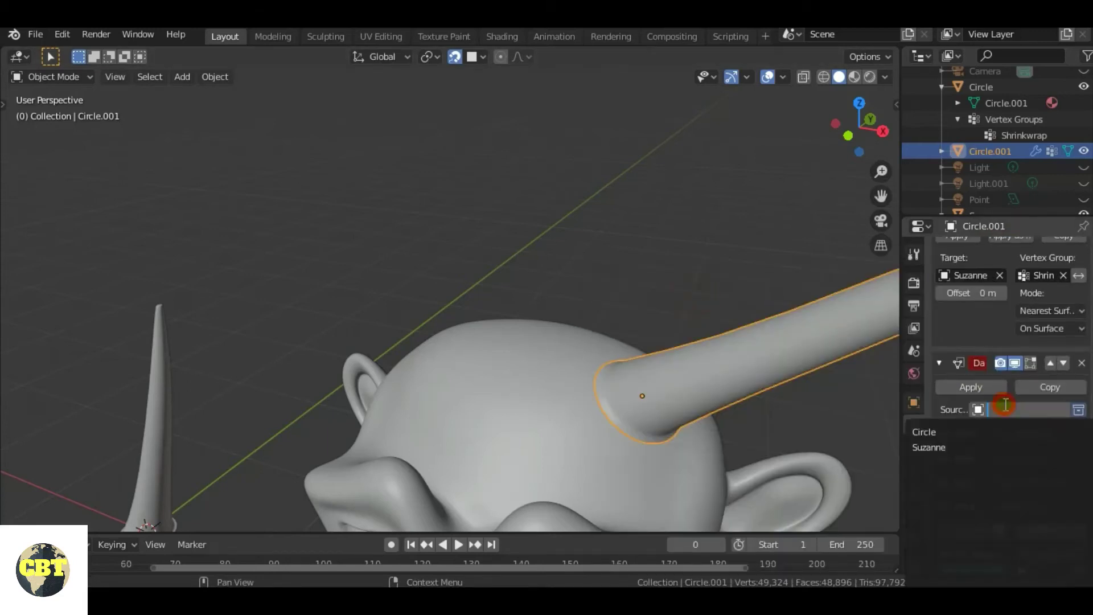
click(944, 447)
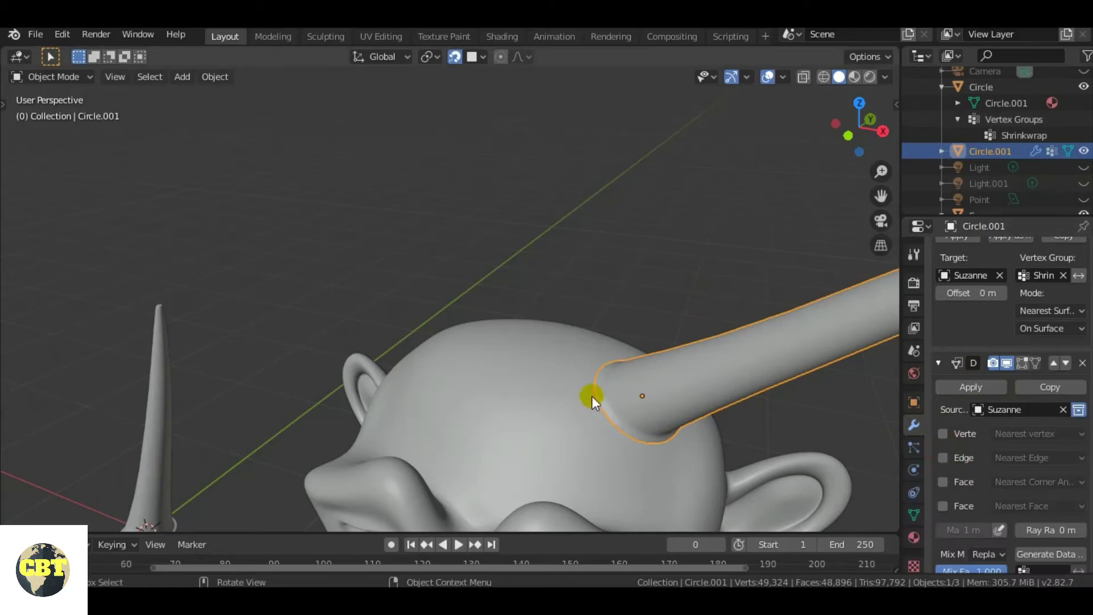
middle_drag(829, 419, 859, 424)
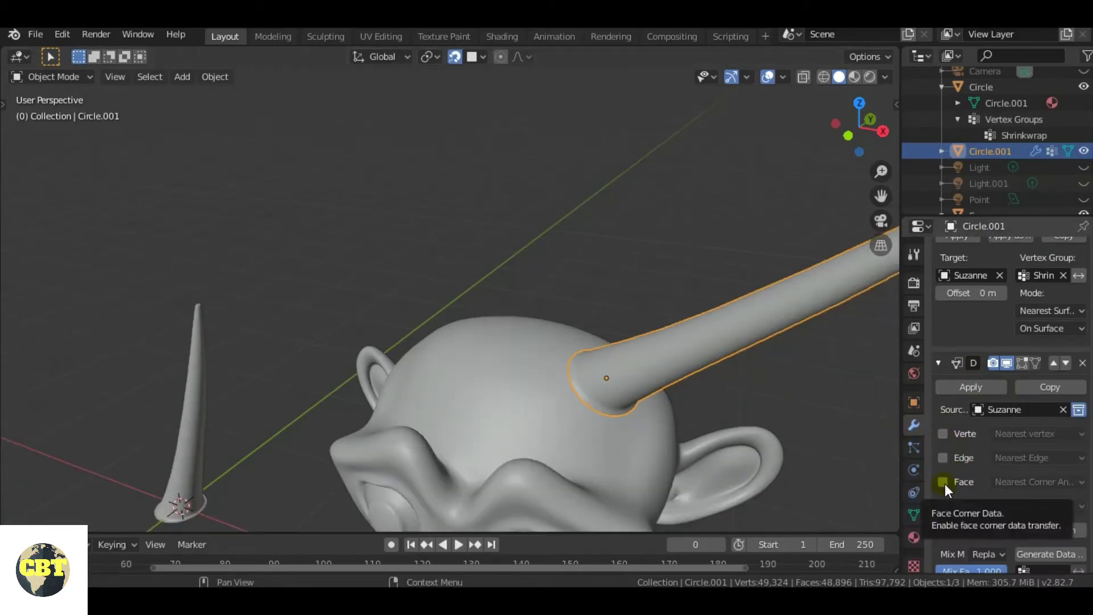
drag(924, 467, 749, 472)
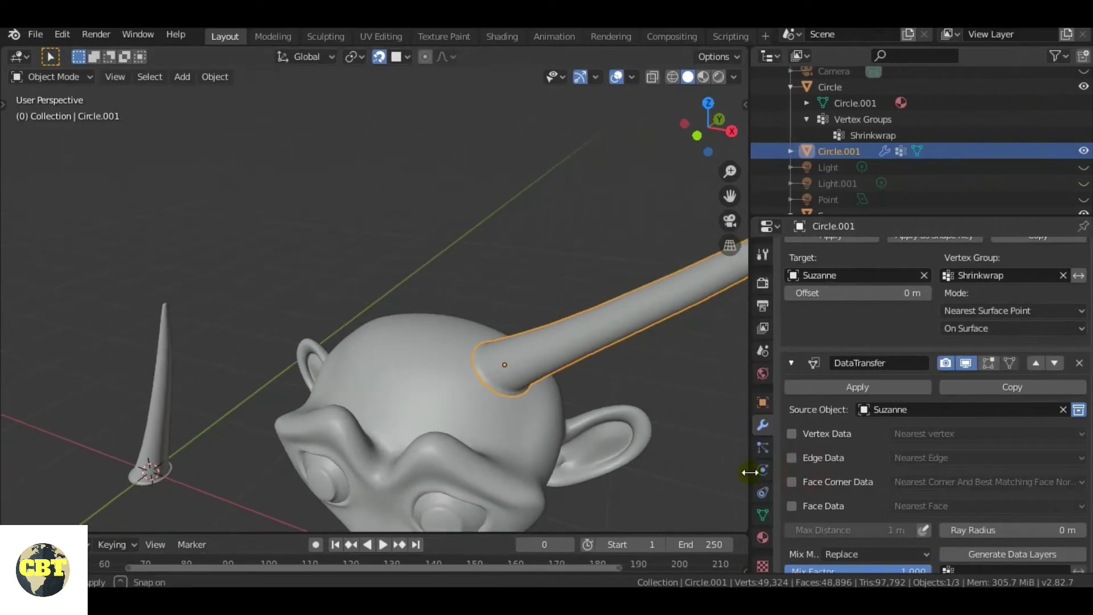
Transfer Suzanne's face-corner Custom Normals with generated data layers, limited to the Shrinkwrap vertex group.
click(804, 488)
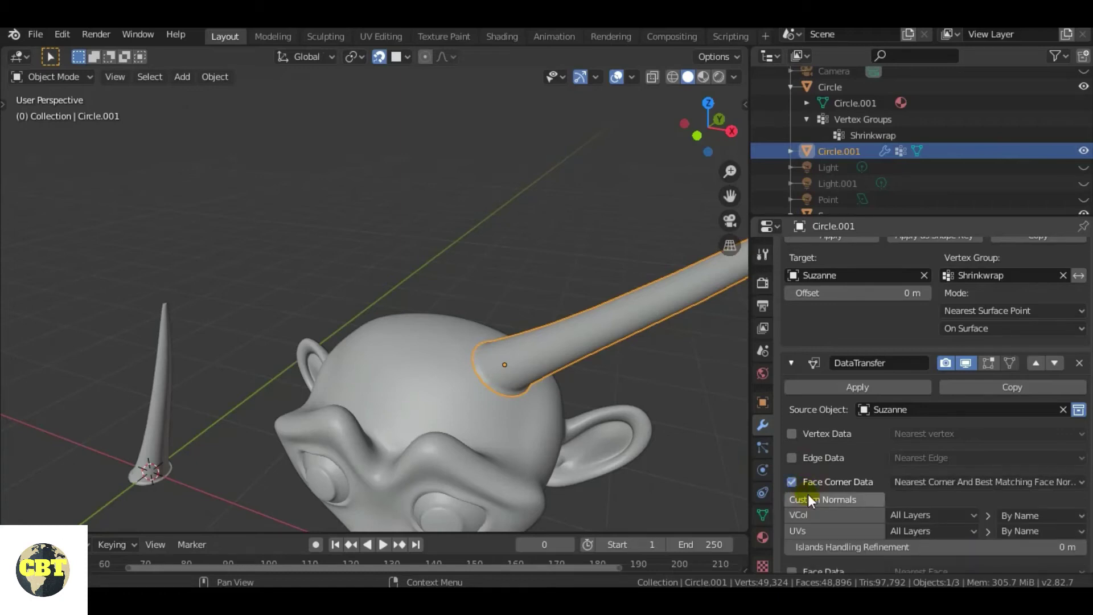
click(797, 500)
scroll(826, 490, down, 5)
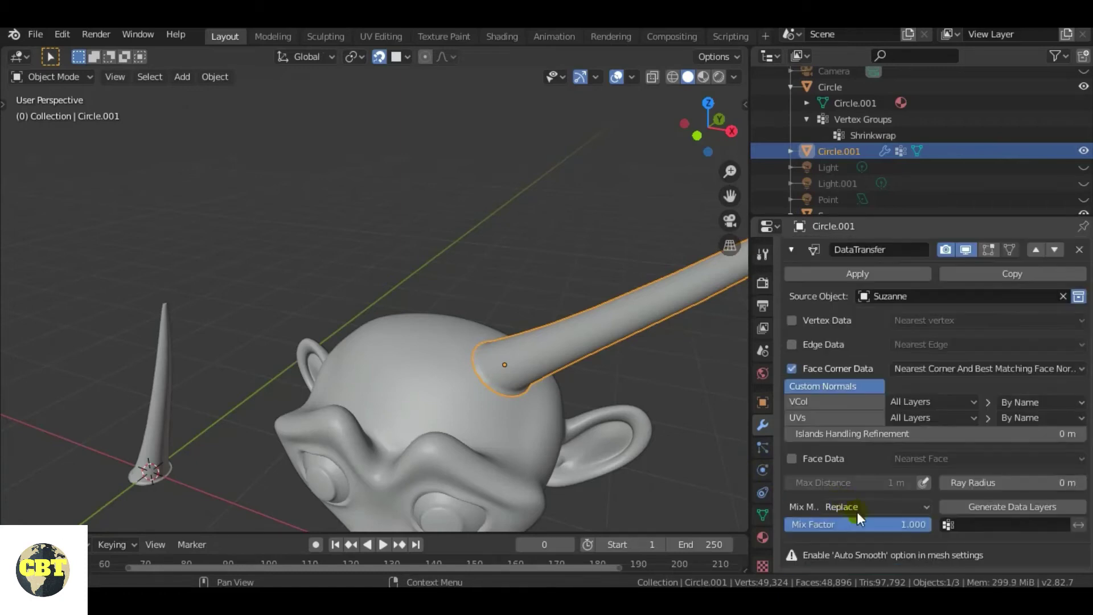
click(983, 507)
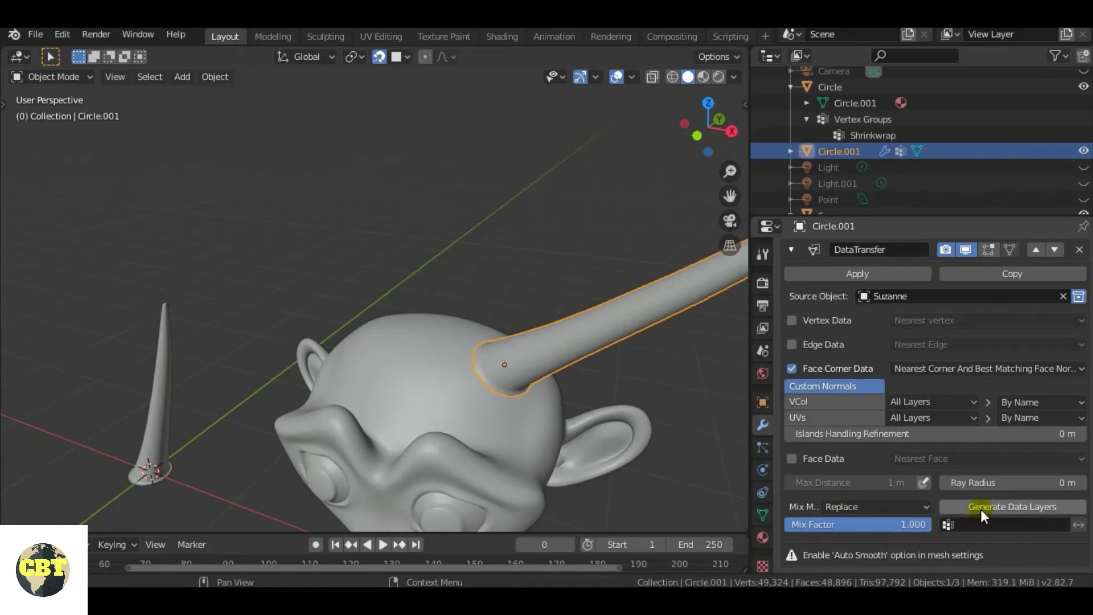
click(991, 522)
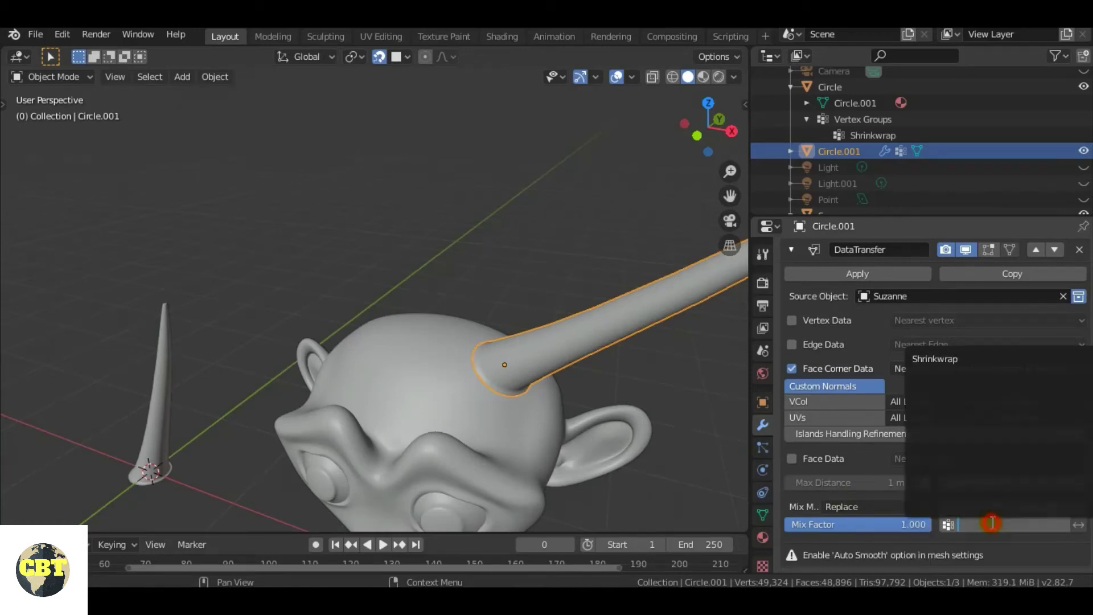
click(957, 363)
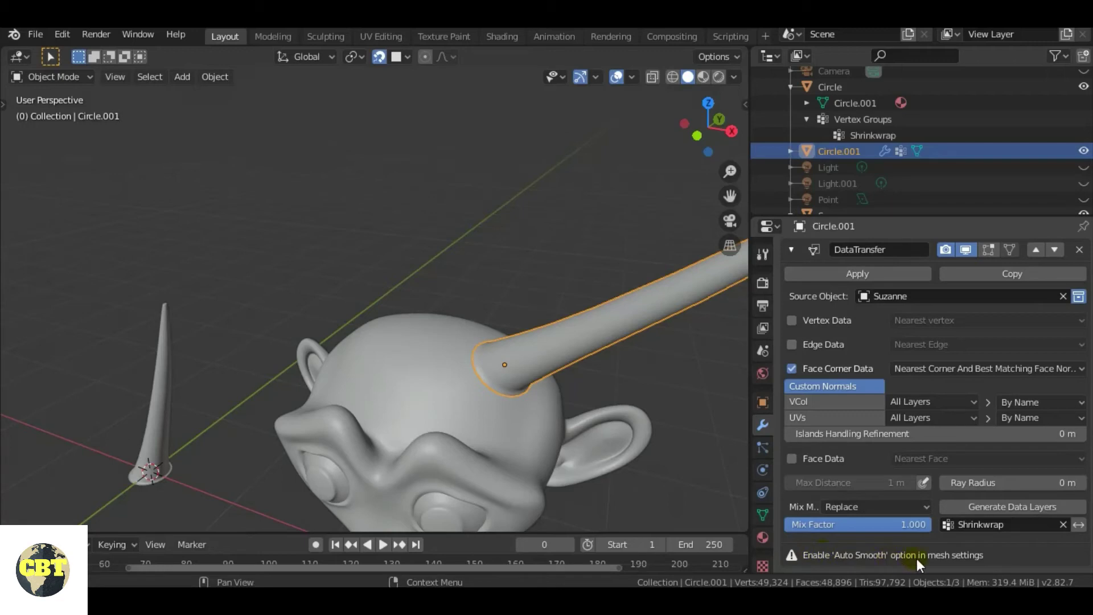
Enable Auto Smooth in the horn mesh's Normals settings.
click(763, 516)
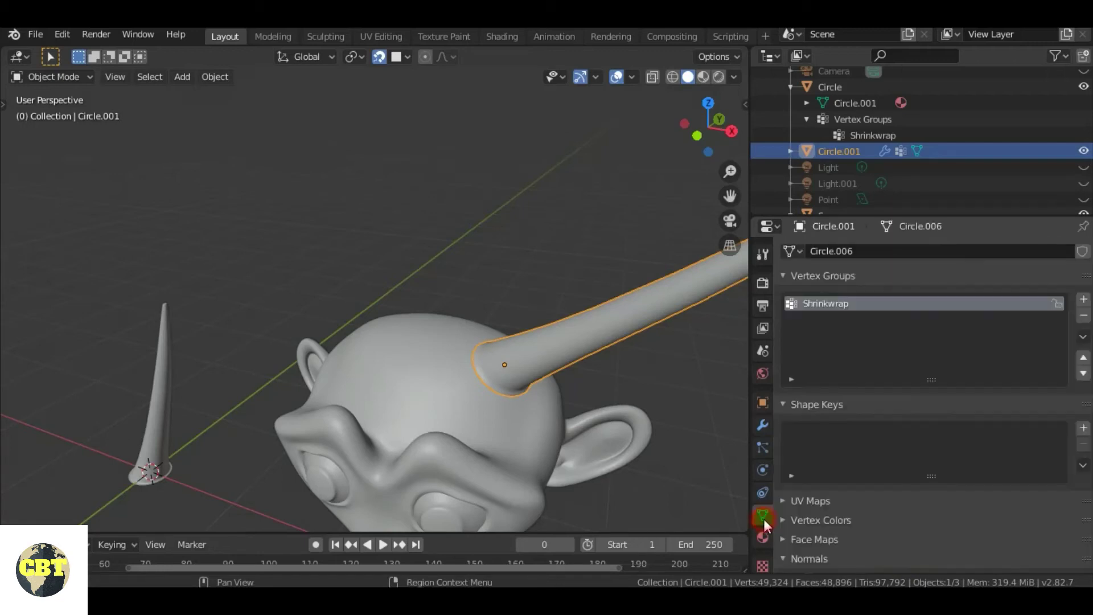
scroll(841, 471, down, 4)
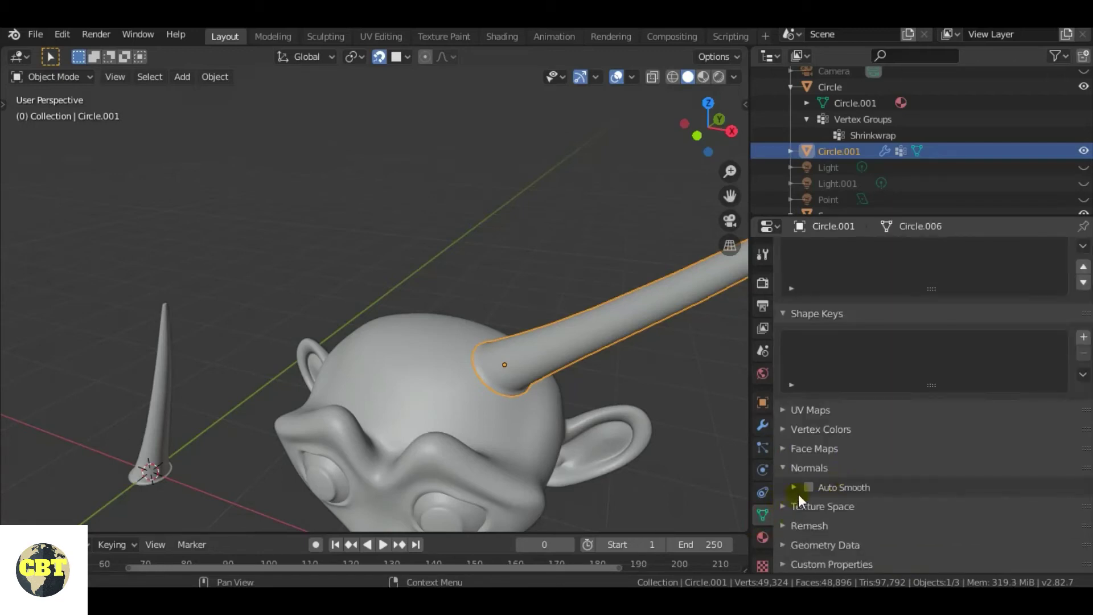
click(813, 488)
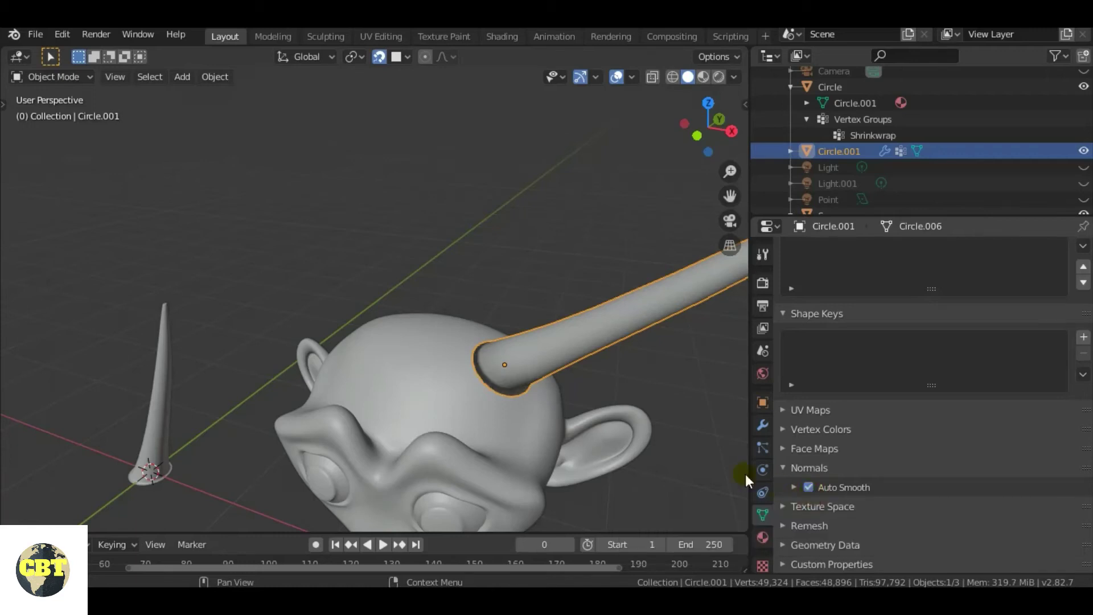
Orbit around Suzanne's head to inspect the horn's base, then reselect the horn.
click(678, 382)
scroll(456, 350, down, 4)
middle_drag(435, 341, 518, 327)
scroll(518, 327, up, 6)
middle_drag(466, 228, 423, 391)
click(383, 381)
scroll(383, 382, down, 4)
scroll(422, 391, up, 3)
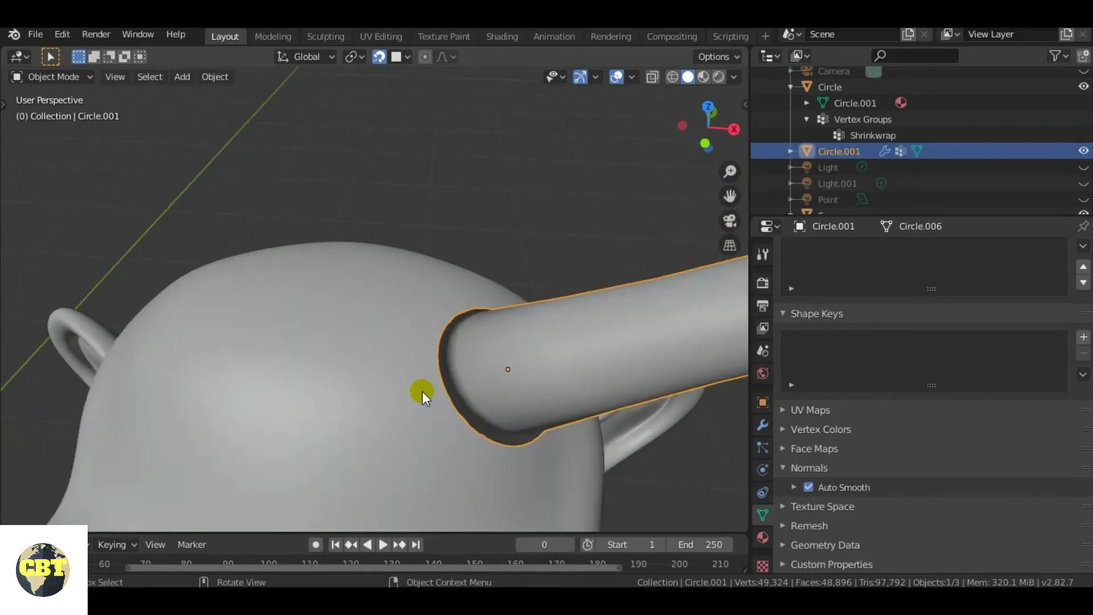
scroll(444, 333, down, 4)
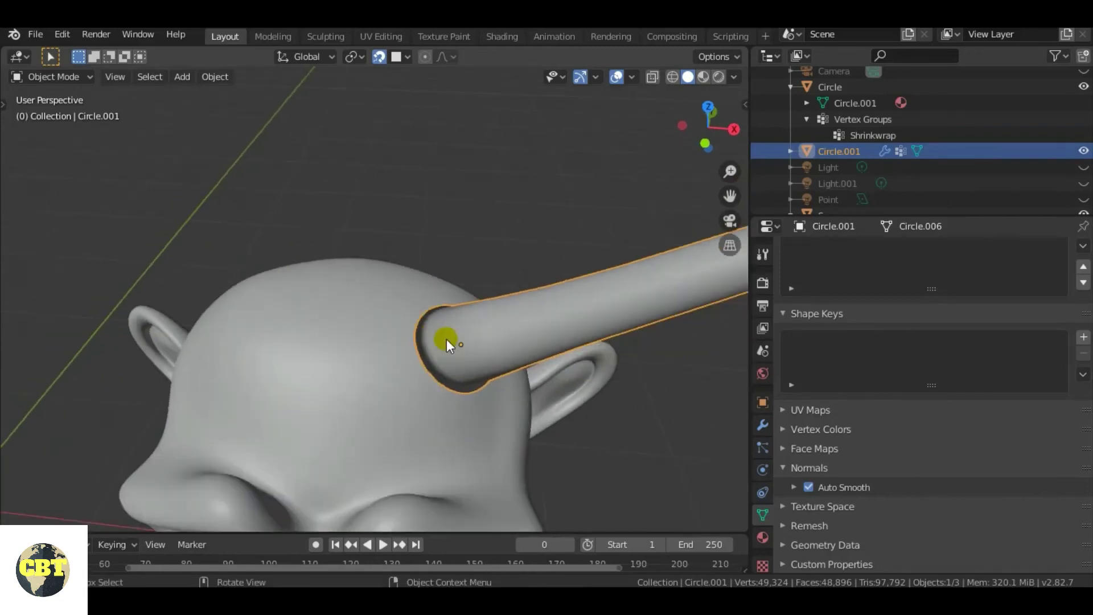
scroll(460, 371, up, 4)
middle_drag(463, 376, 443, 357)
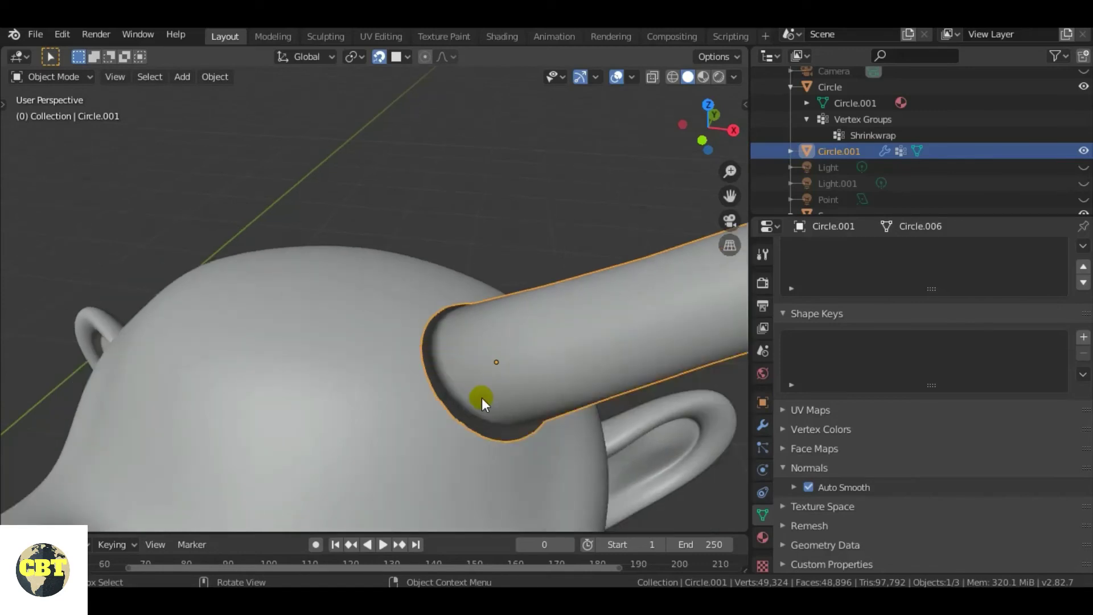
In Edit Mode, select the whole horn and recalculate its normals outward, then return to Object Mode.
key(Tab)
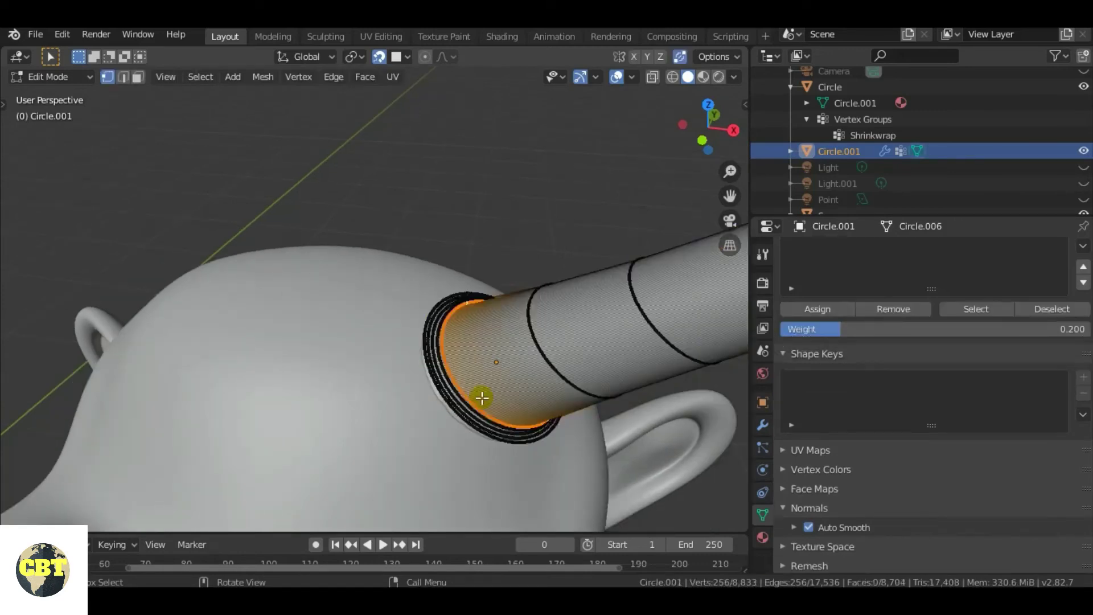
key(s)
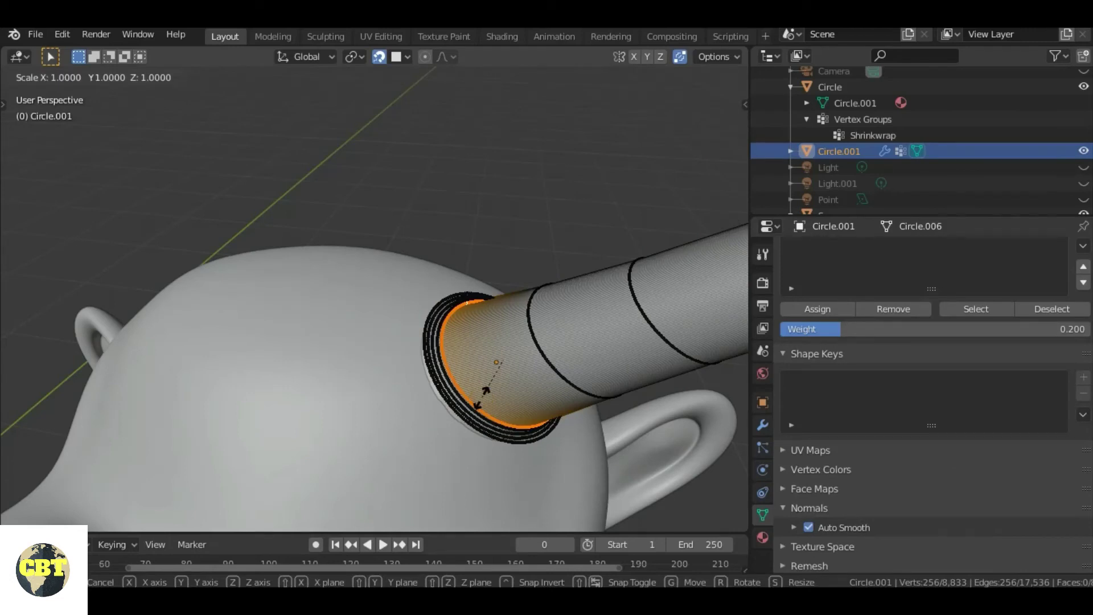
right_click(581, 378)
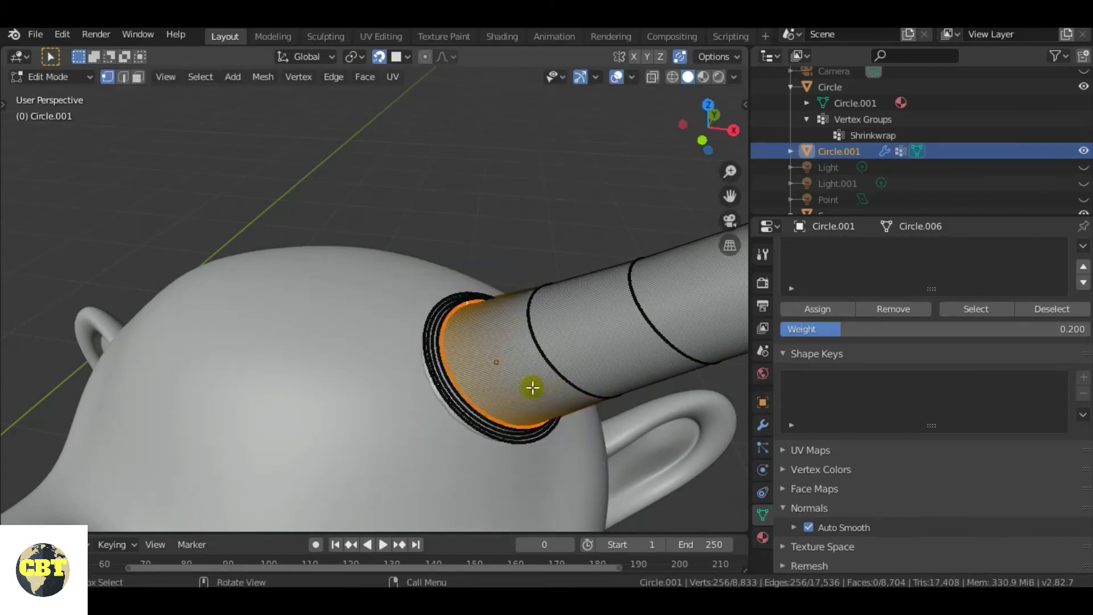
key(a)
scroll(517, 384, down, 5)
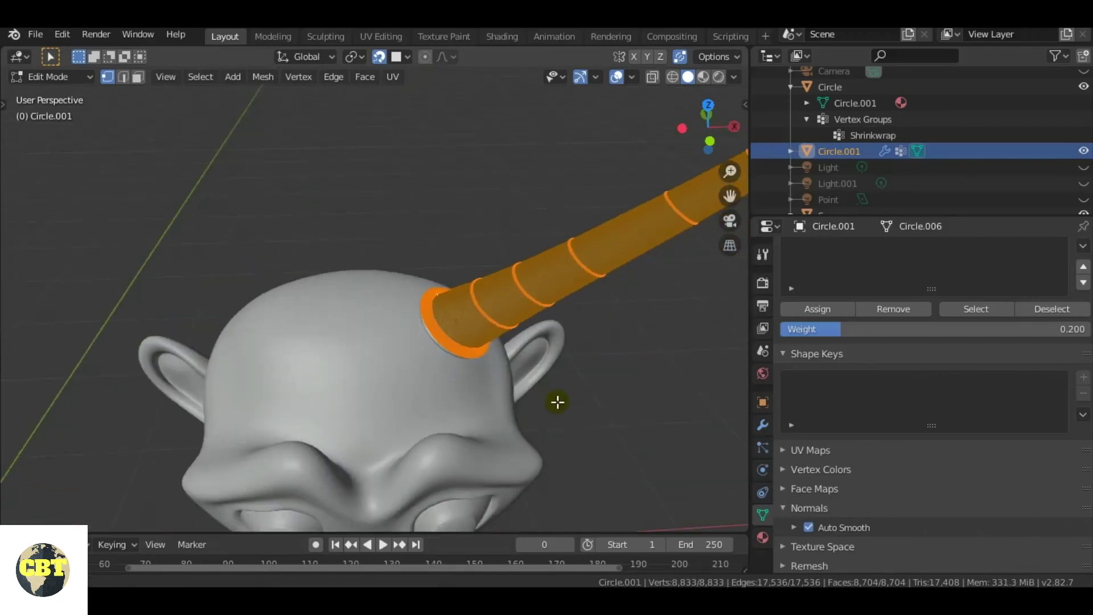
middle_drag(557, 402, 549, 370)
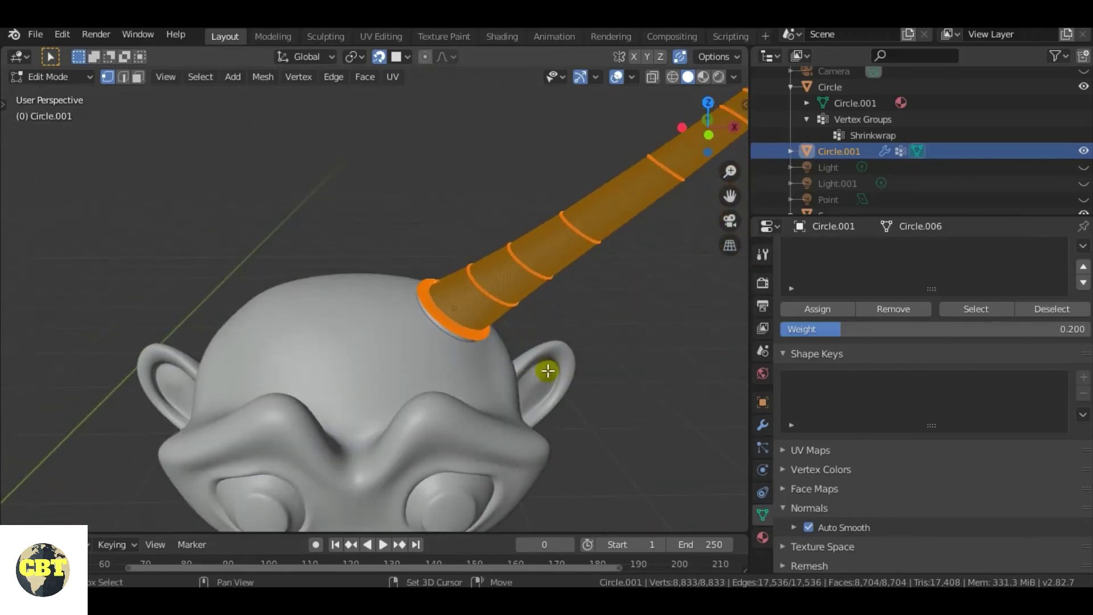
key(shift+n)
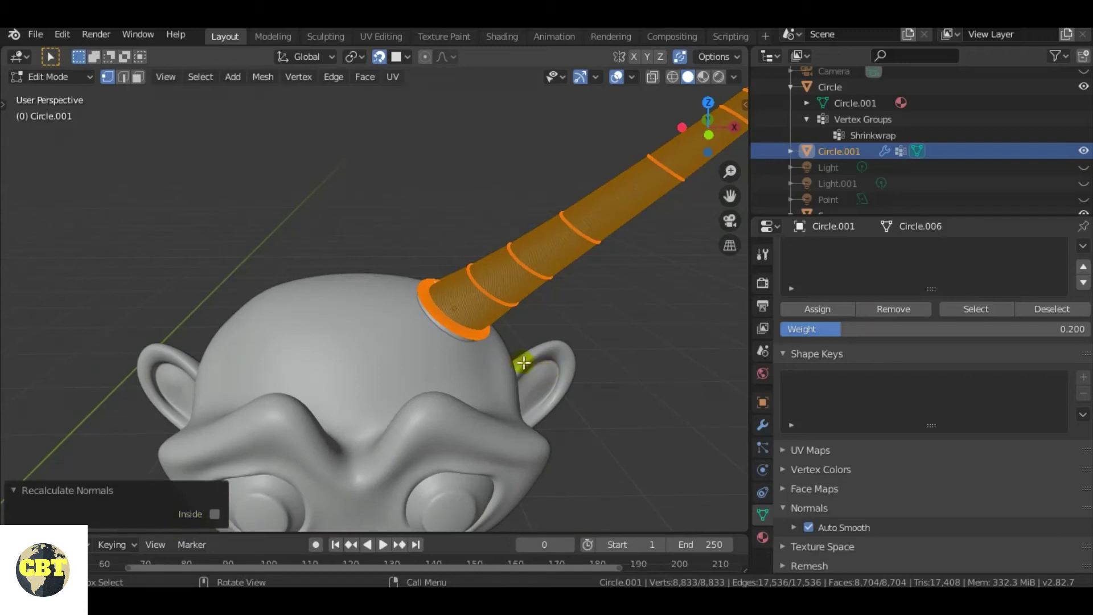
key(Tab)
Deselect the horn and orbit to inspect its blended base.
middle_drag(485, 336, 462, 248)
click(462, 248)
scroll(463, 248, up, 5)
middle_drag(459, 346, 462, 299)
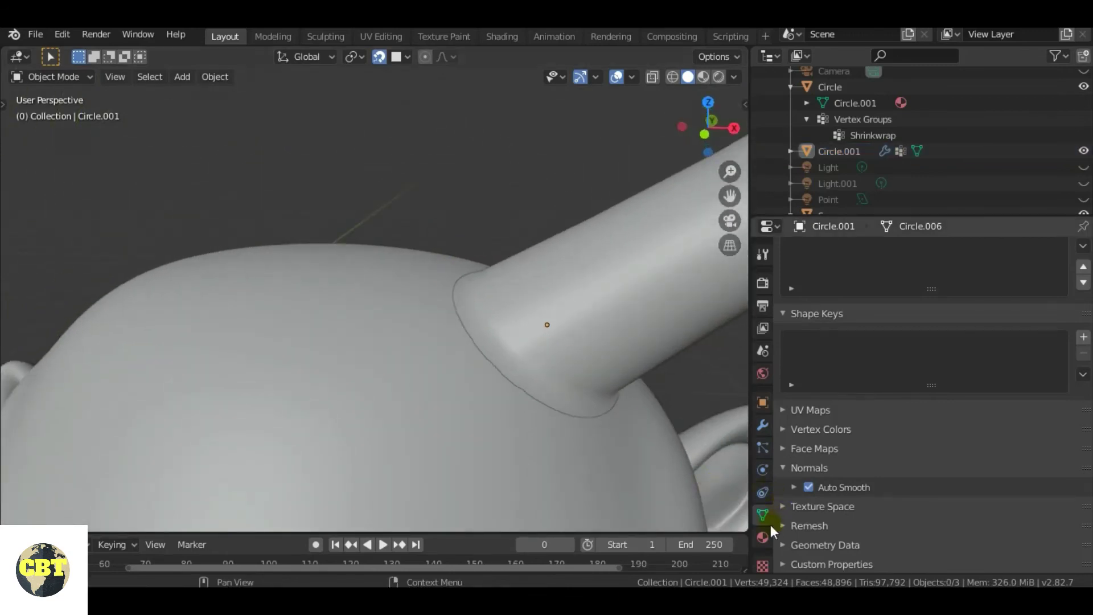
Generate the custom normal data layers in the horn's DataTransfer modifier.
click(592, 346)
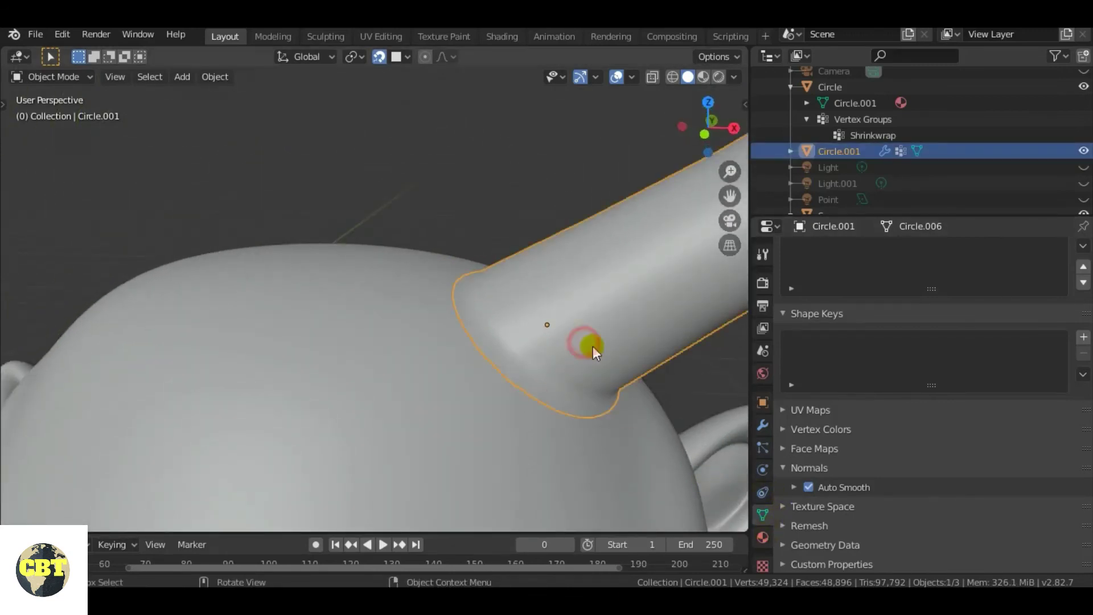
click(760, 419)
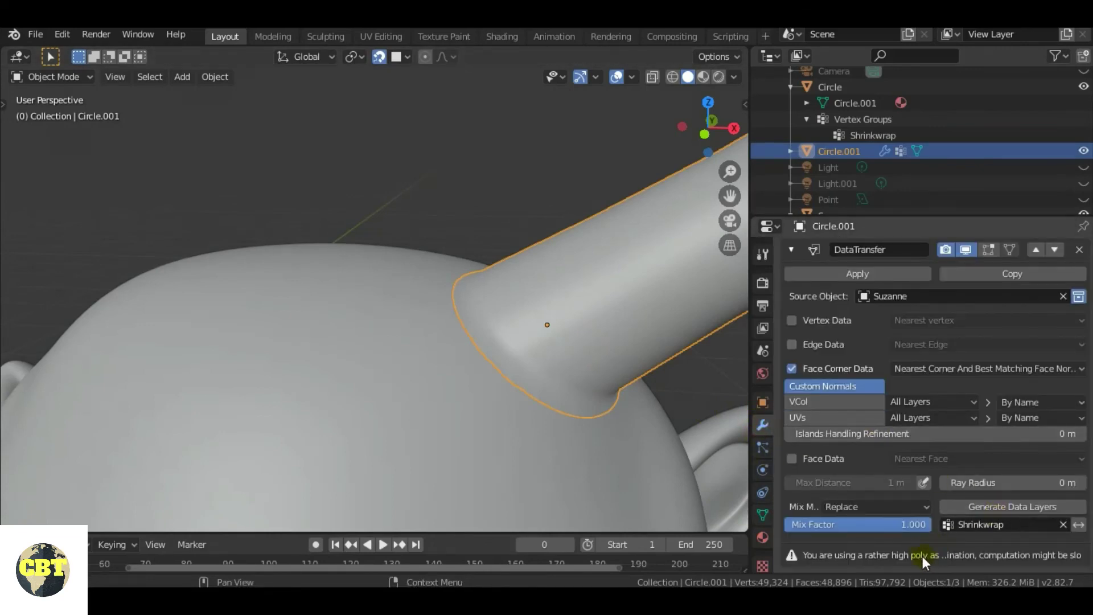
click(1013, 507)
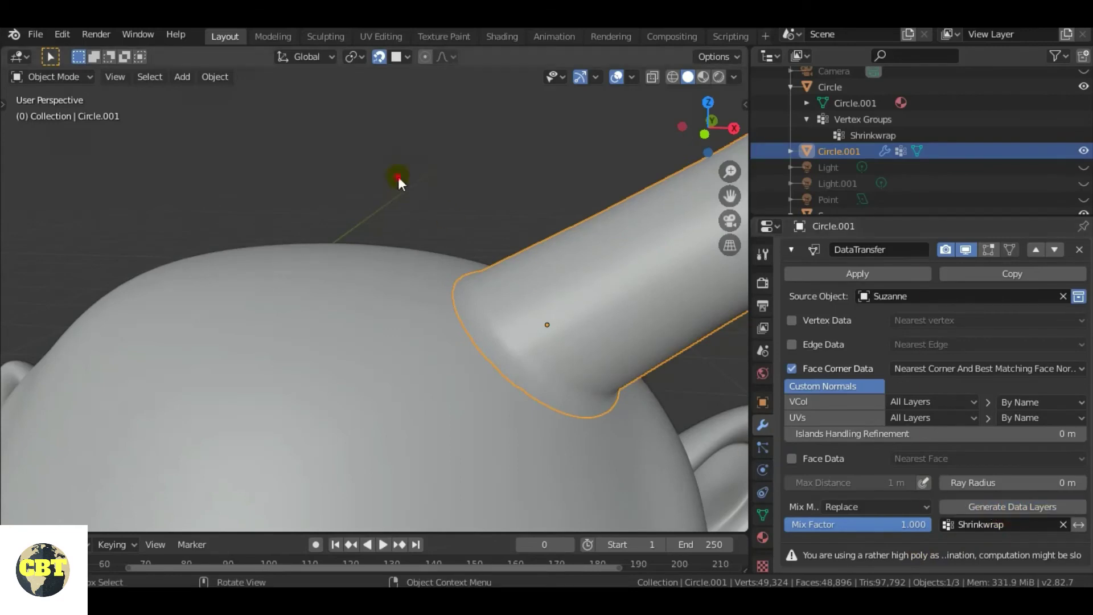
Inspect the seam in Material Preview, then return to Solid shading.
click(410, 193)
scroll(474, 248, down, 5)
scroll(480, 292, up, 2)
scroll(480, 294, up, 6)
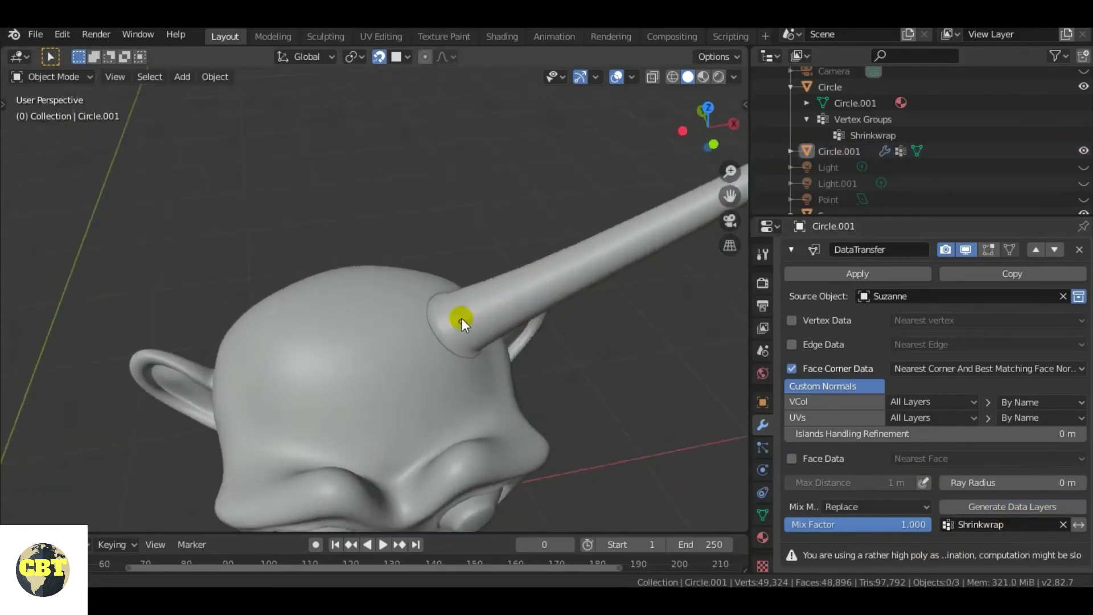
click(447, 370)
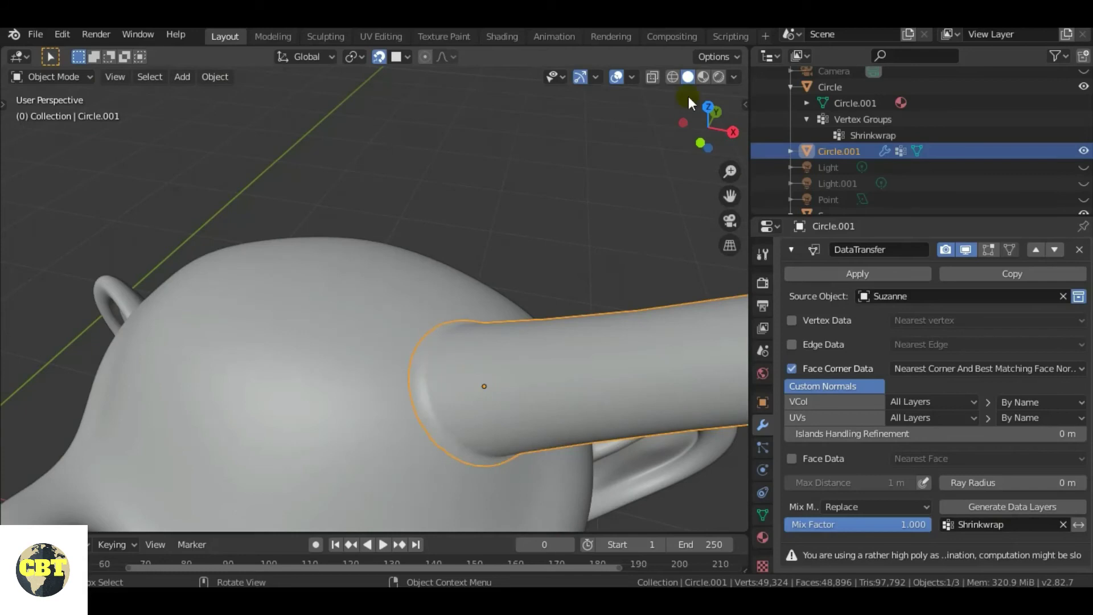
click(702, 77)
click(583, 198)
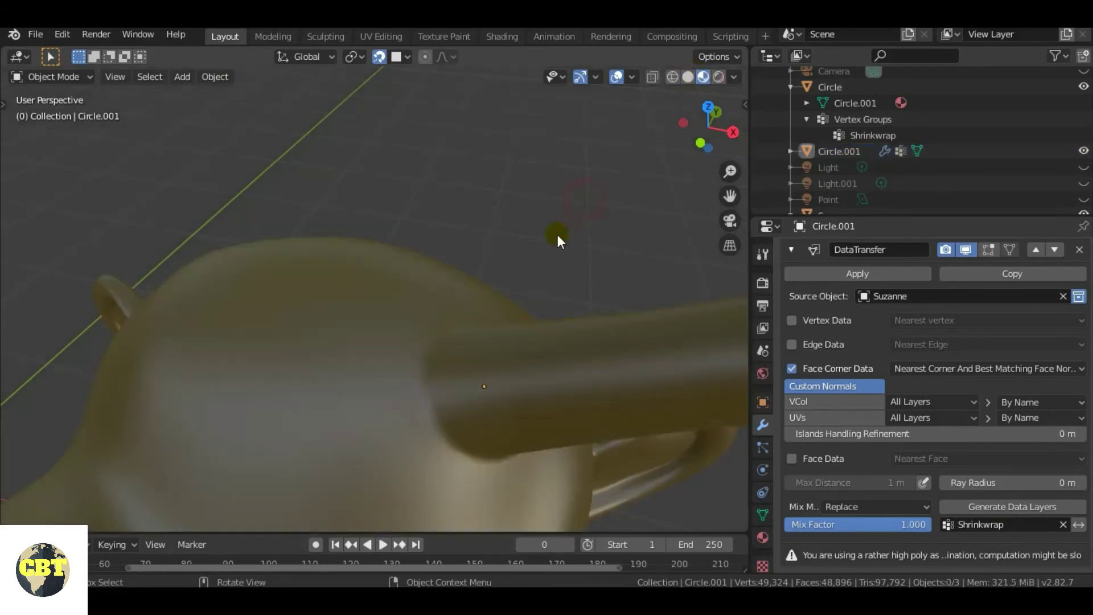
click(685, 80)
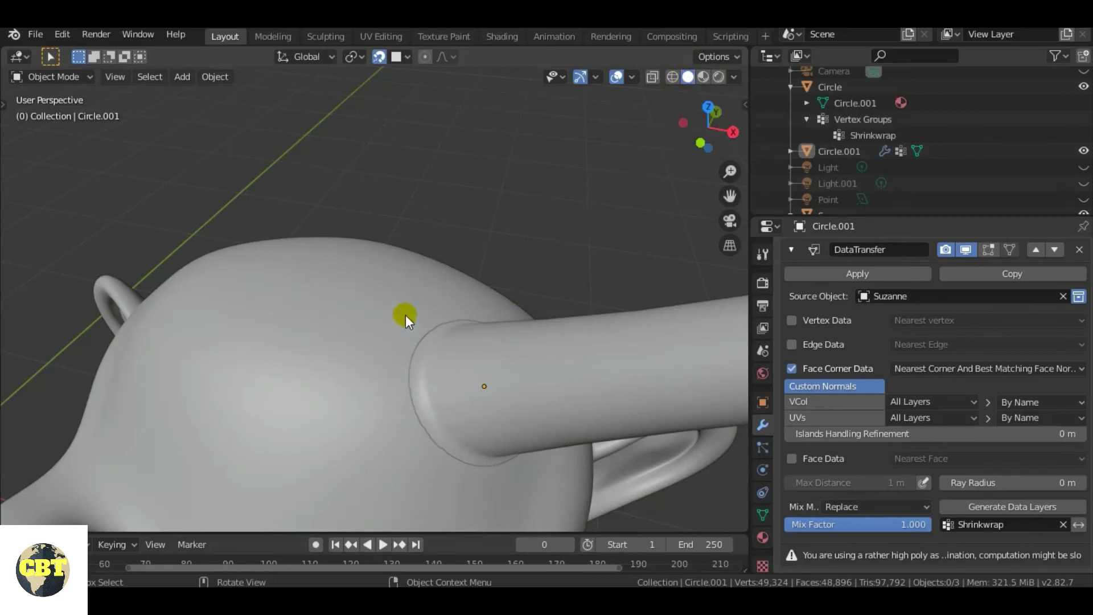
Switch to Rendered shading and unhide Light, Light.001, Point and Camera.
click(718, 79)
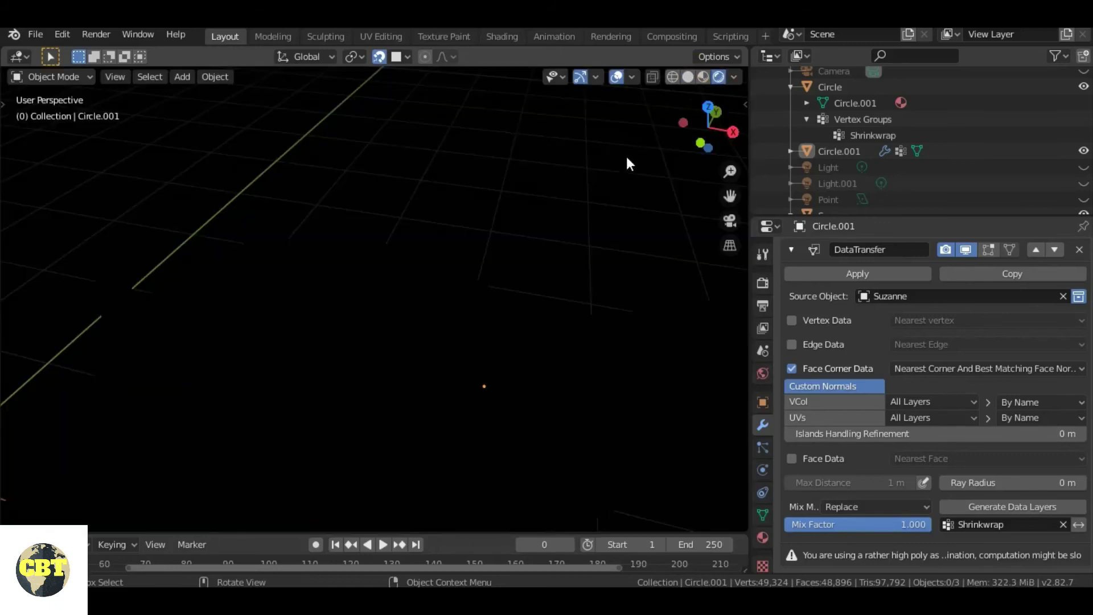
scroll(627, 215, down, 6)
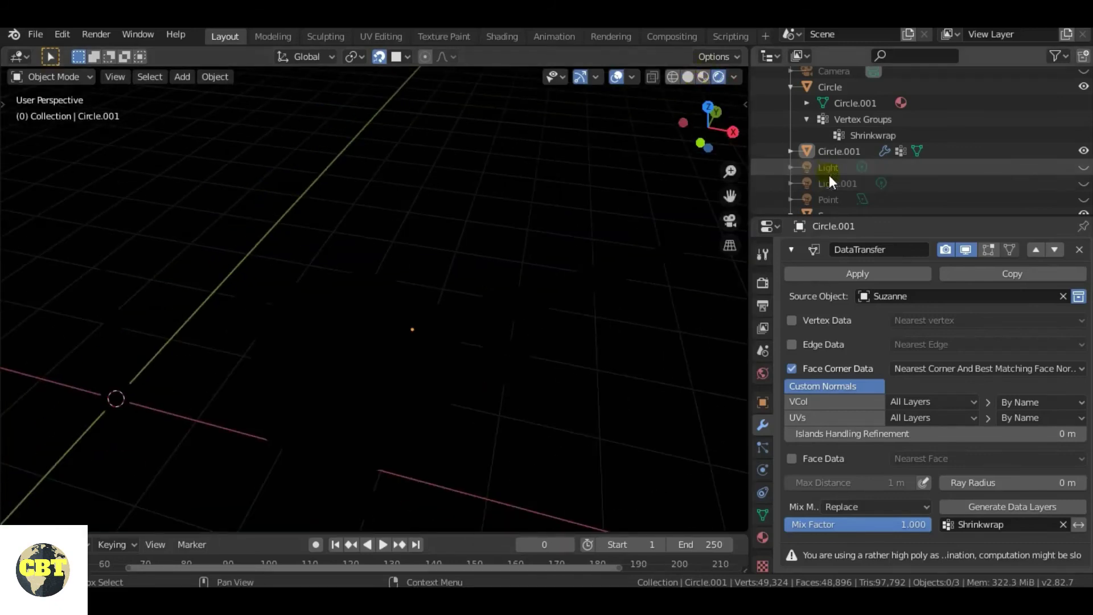
click(1083, 166)
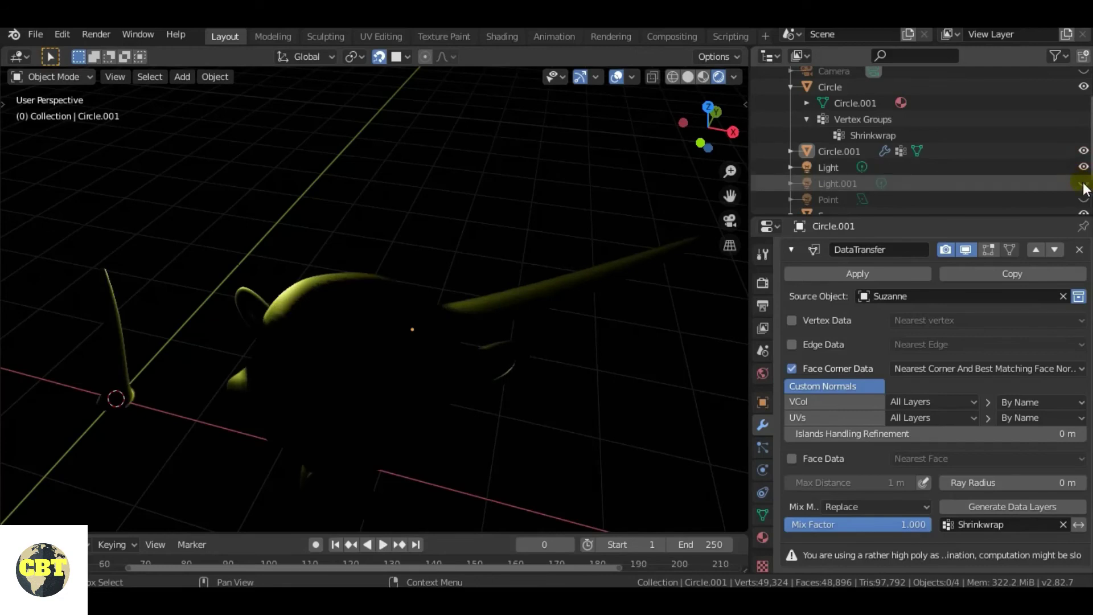
click(1083, 182)
click(1083, 199)
scroll(922, 174, down, 3)
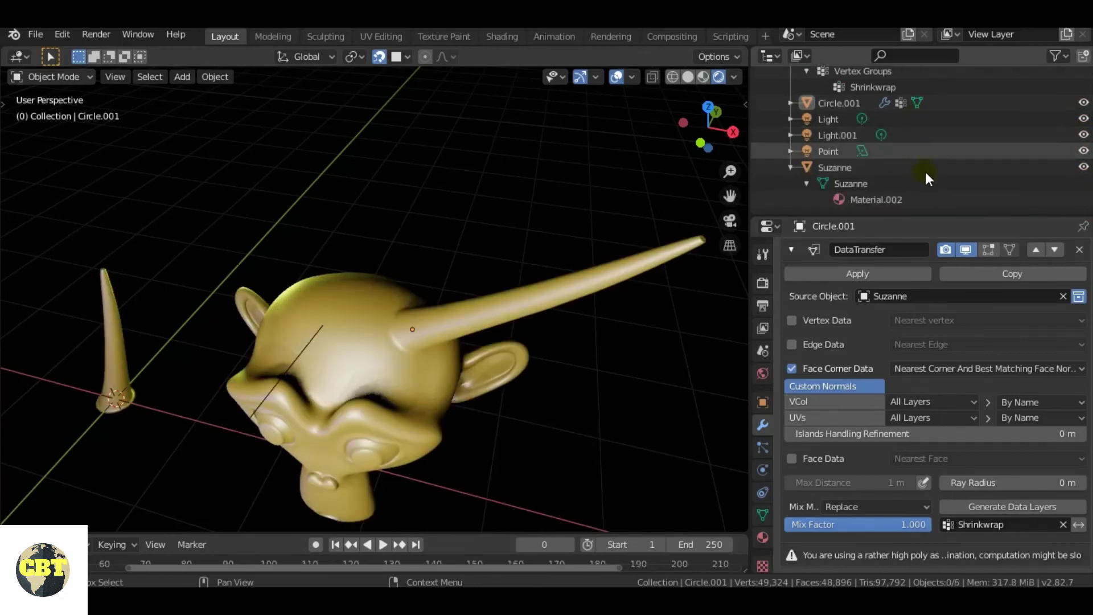
scroll(931, 168, up, 5)
click(1083, 107)
Orbit around the lit gold head and inspect the first horn's blended base.
scroll(497, 264, down, 4)
scroll(419, 255, up, 5)
middle_drag(419, 254, 529, 292)
scroll(528, 293, up, 4)
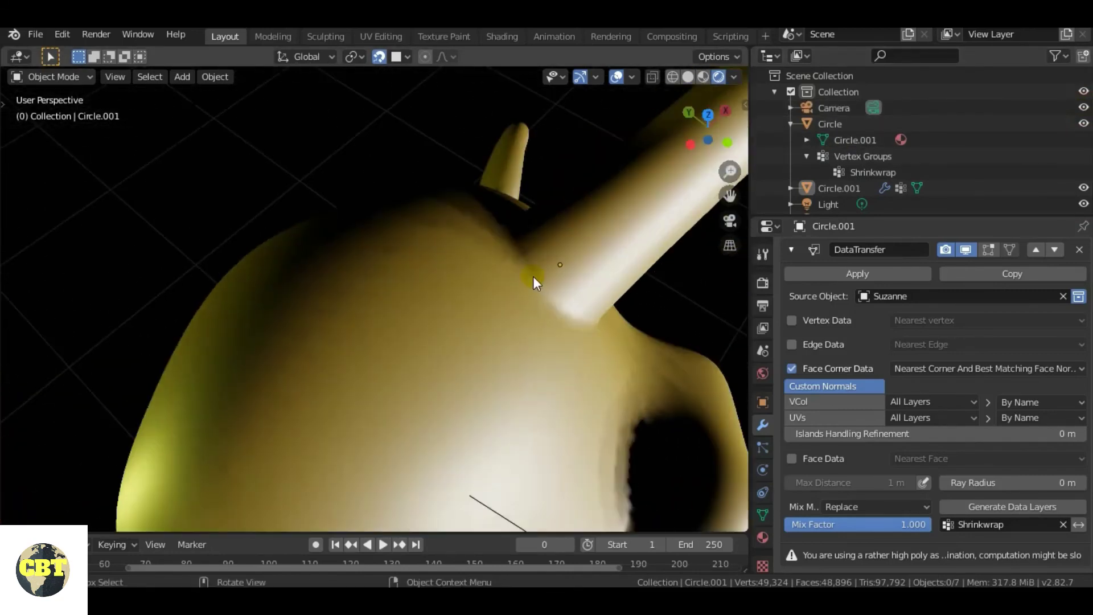
scroll(533, 275, down, 4)
middle_drag(614, 278, 466, 222)
scroll(378, 324, down, 5)
scroll(355, 356, up, 5)
scroll(356, 358, up, 4)
middle_drag(396, 383, 429, 368)
click(476, 383)
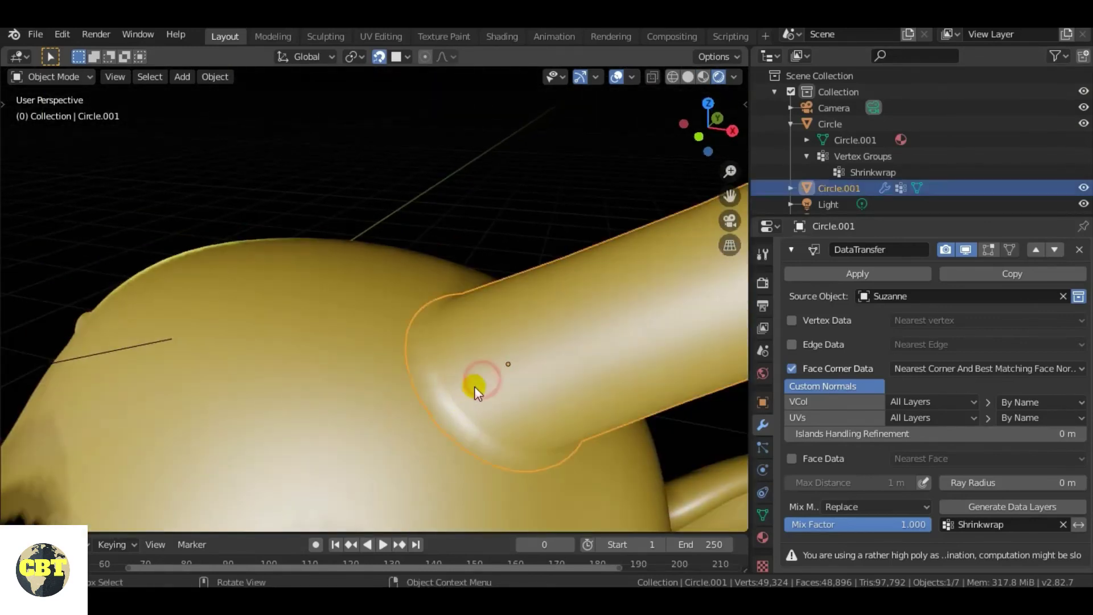
shift+click(451, 381)
click(437, 373)
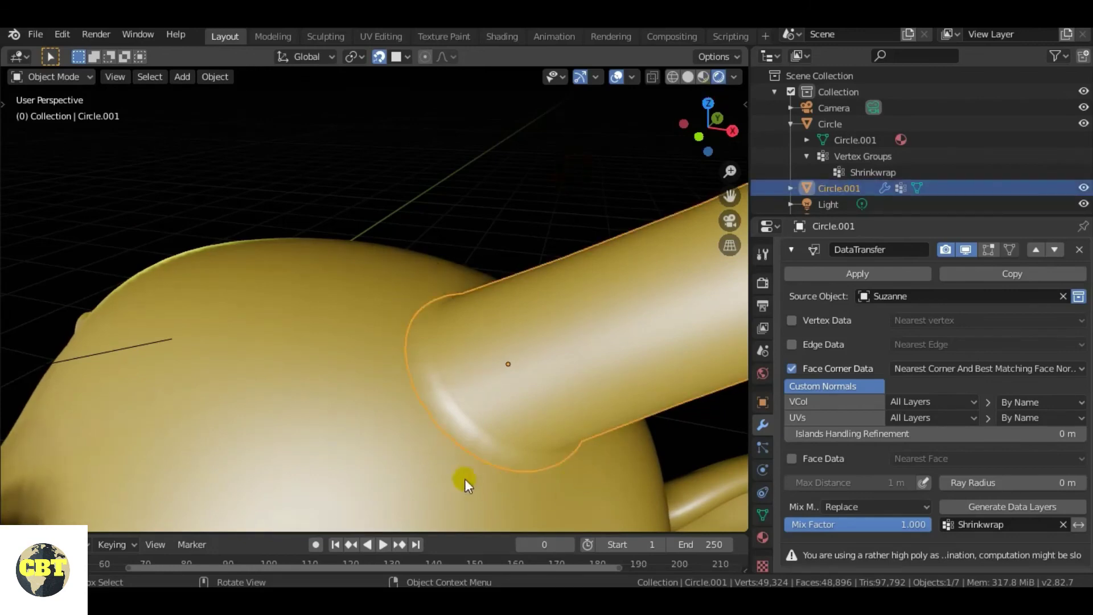
click(532, 155)
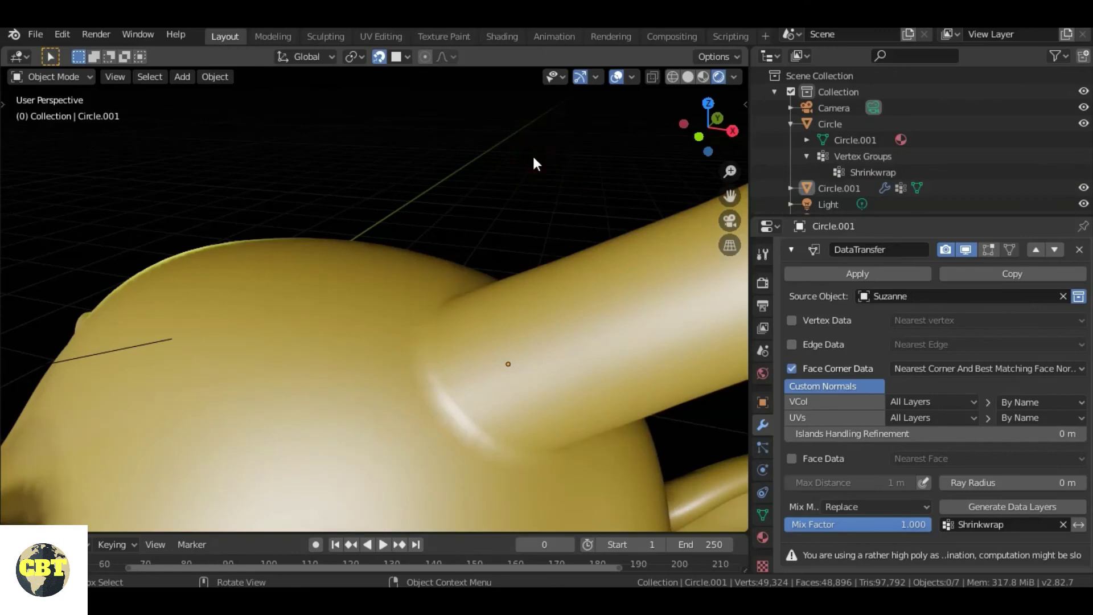
Orbit to the front and select the loose second horn.
scroll(439, 222, down, 3)
middle_drag(439, 222, 49, 452)
click(49, 447)
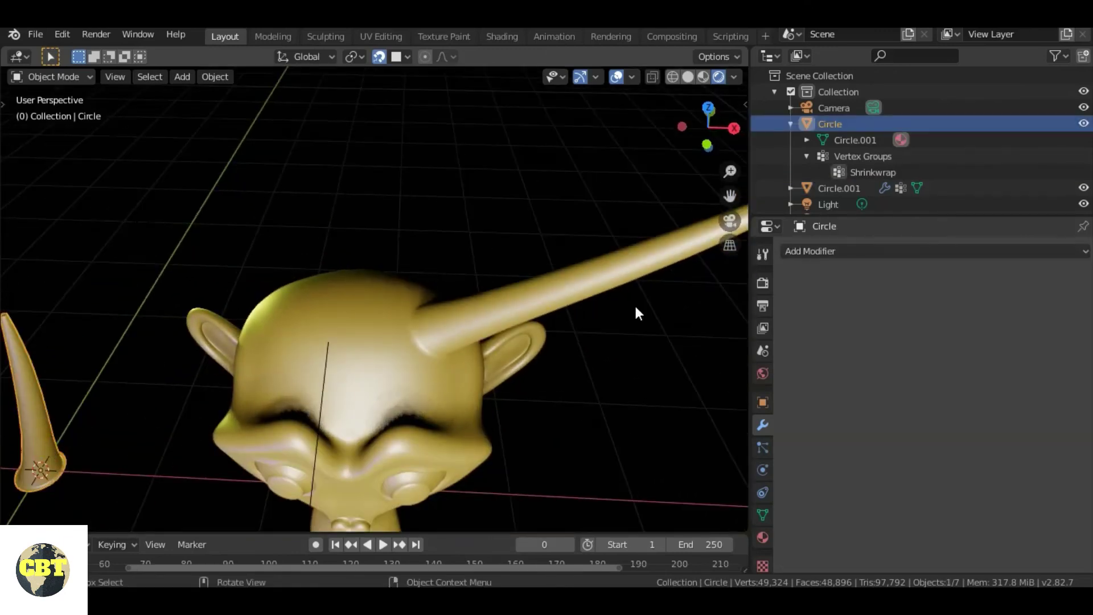
Grab the second horn onto the top of Suzanne's head, offset 1.91, 1.37, 0.716 m.
middle_drag(528, 326, 407, 353)
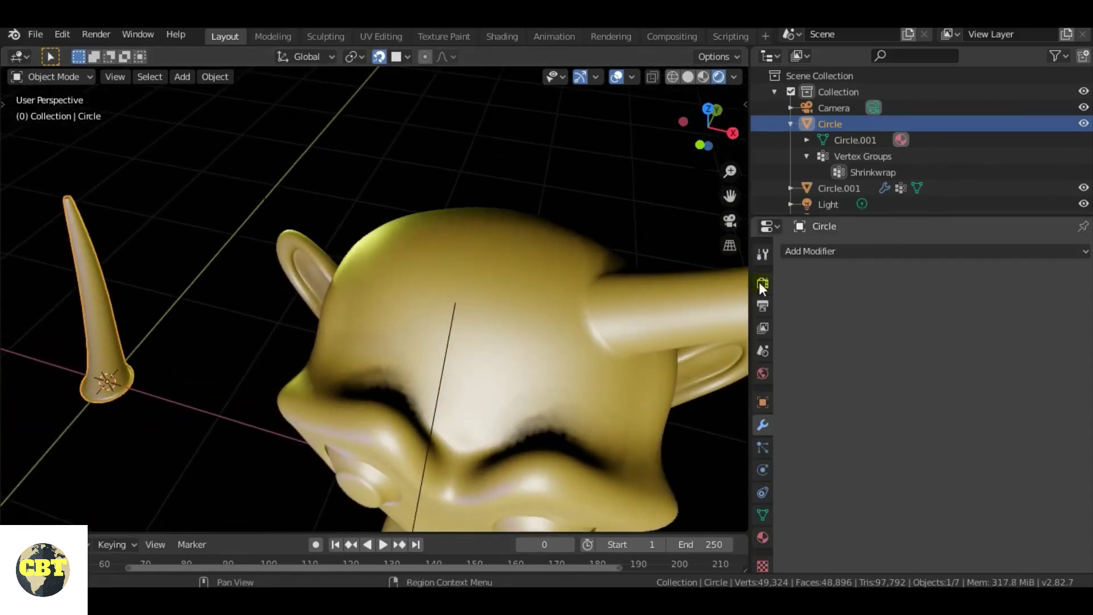
click(835, 253)
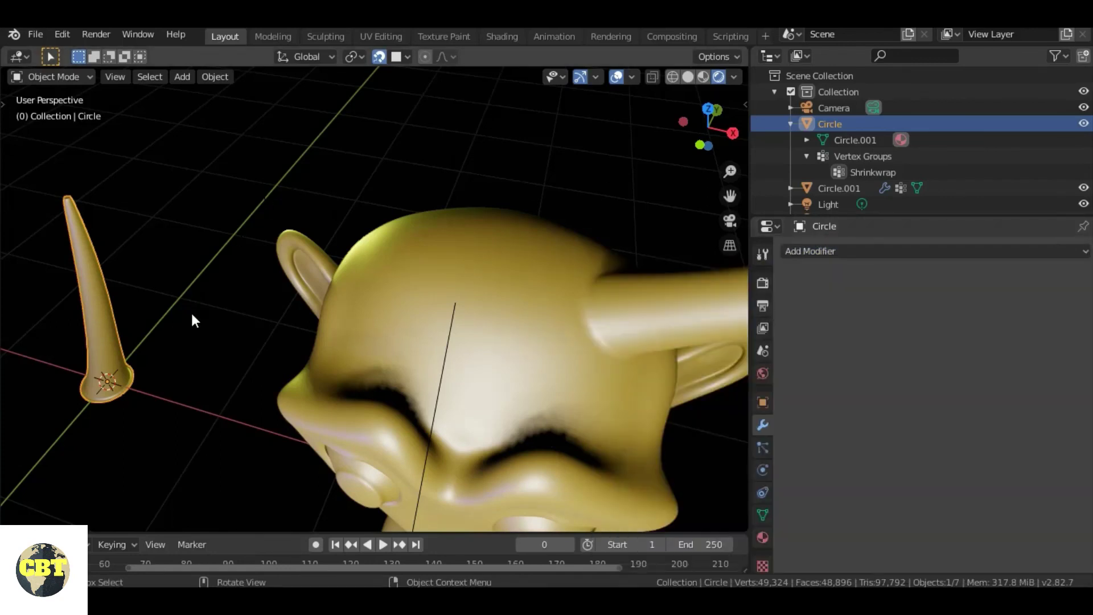
key(g)
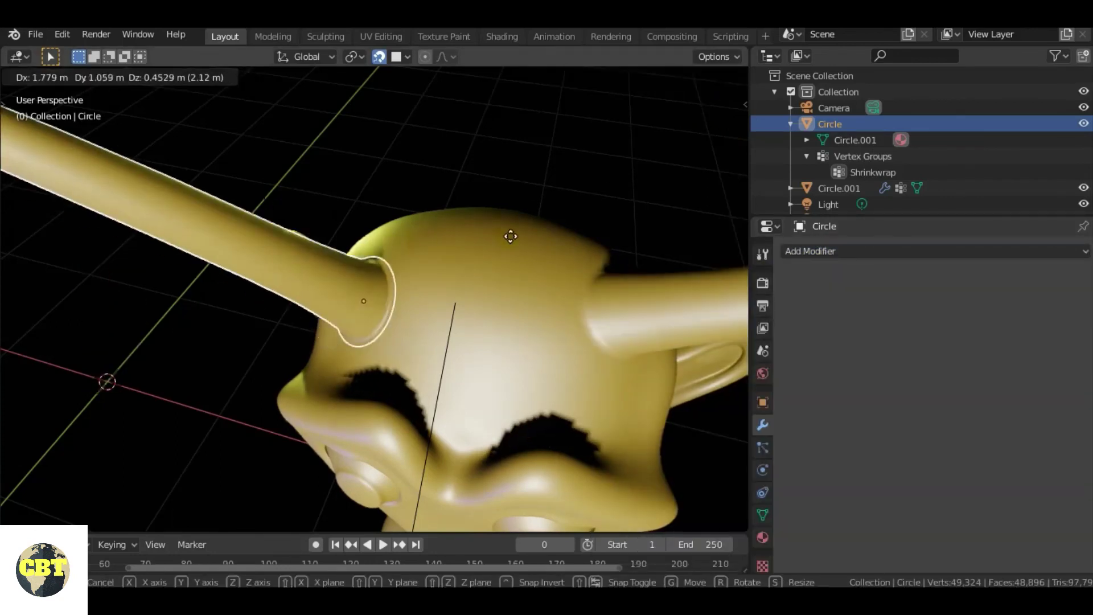
click(458, 196)
Add a Shrinkwrap to the second horn with Target Suzanne and Vertex Group Shrinkwrap.
click(845, 248)
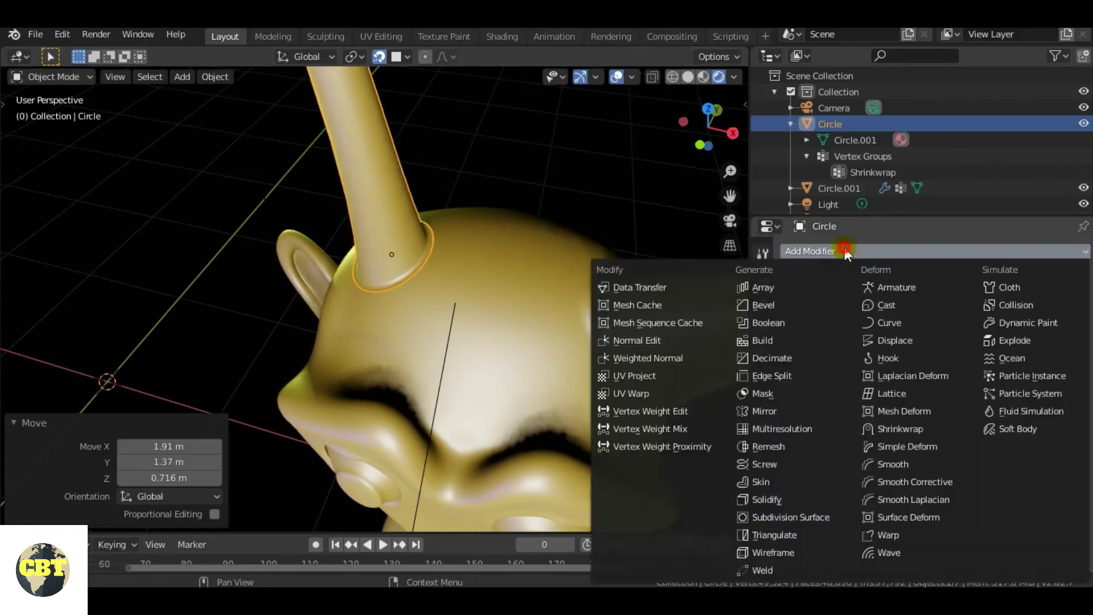
click(928, 429)
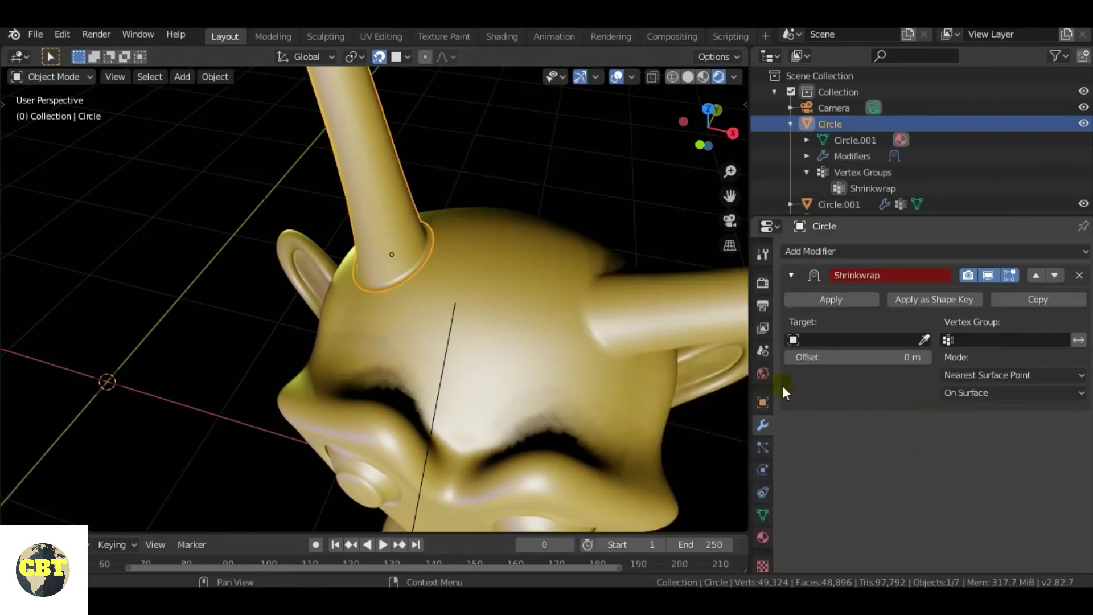
click(879, 340)
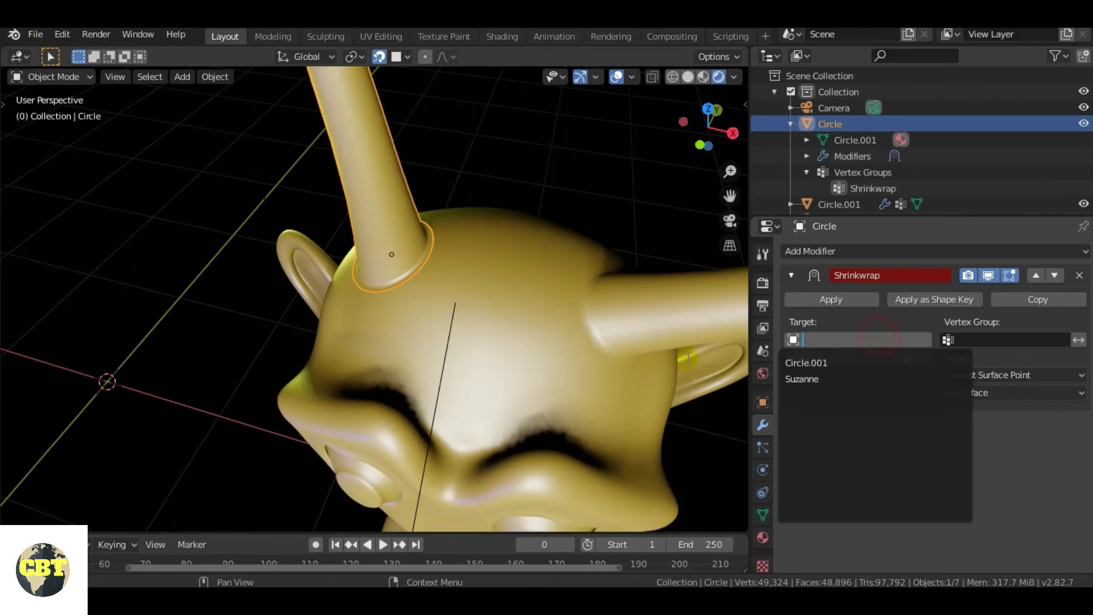
click(816, 380)
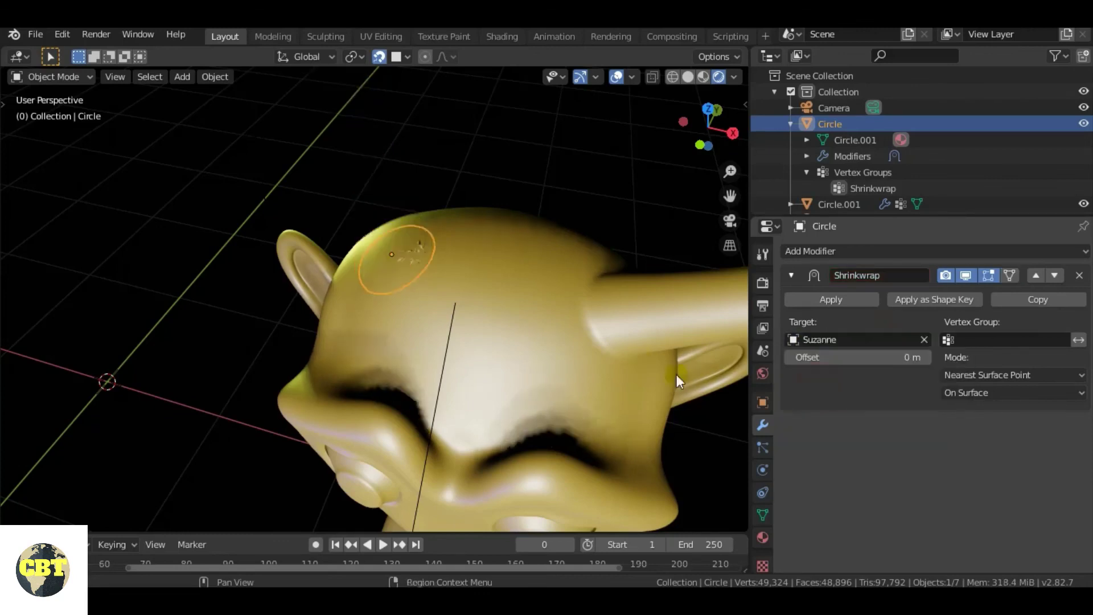
click(1005, 341)
click(968, 362)
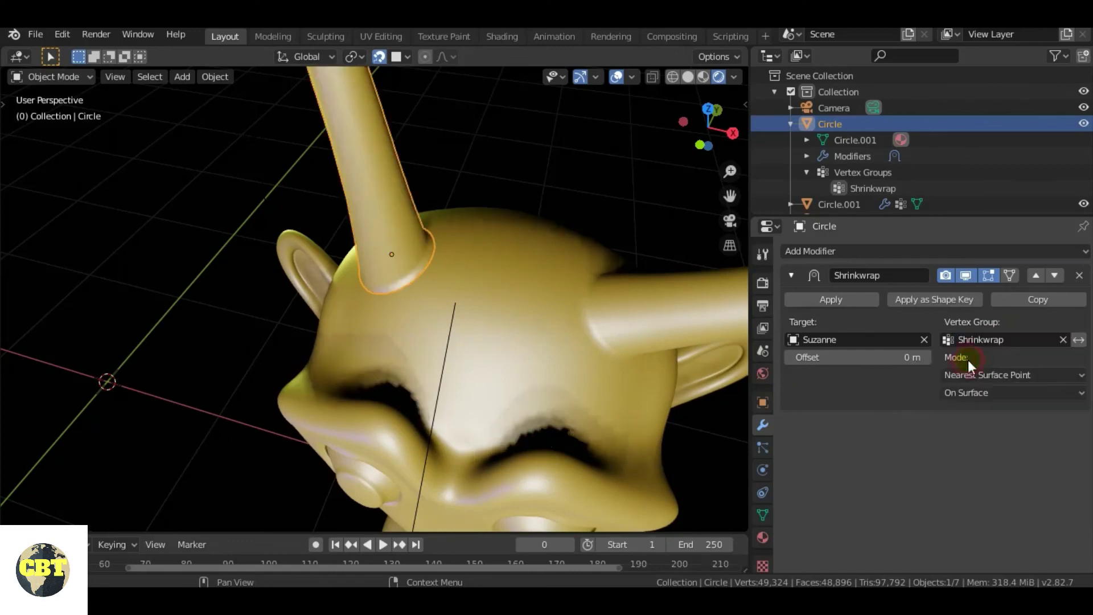
scroll(404, 292, up, 3)
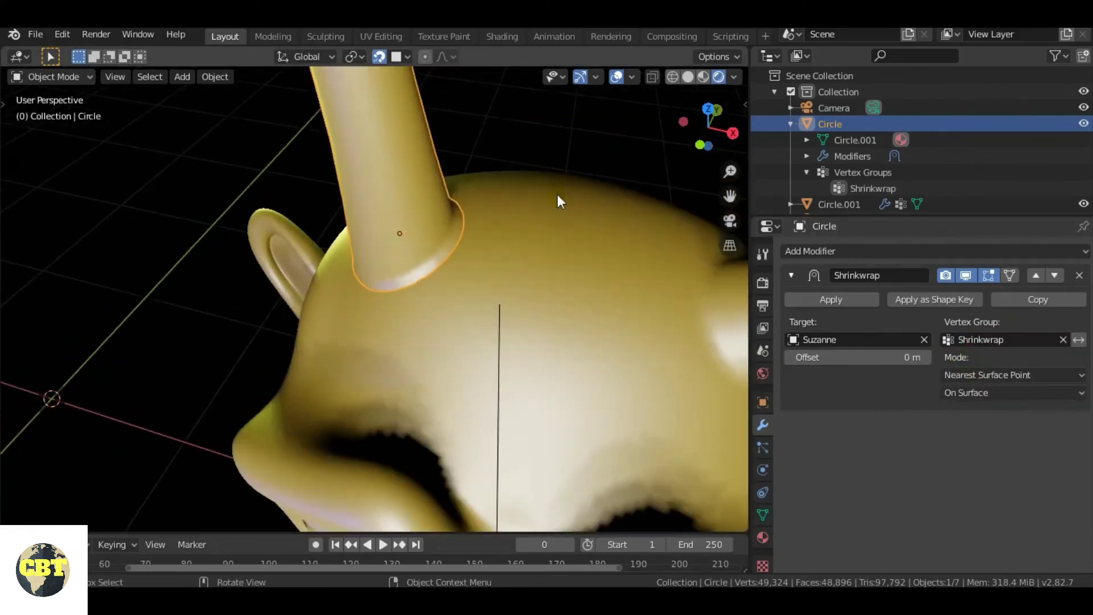
click(483, 244)
click(440, 252)
scroll(531, 284, down, 4)
middle_drag(531, 285, 341, 295)
scroll(482, 275, up, 4)
scroll(479, 269, down, 3)
click(387, 186)
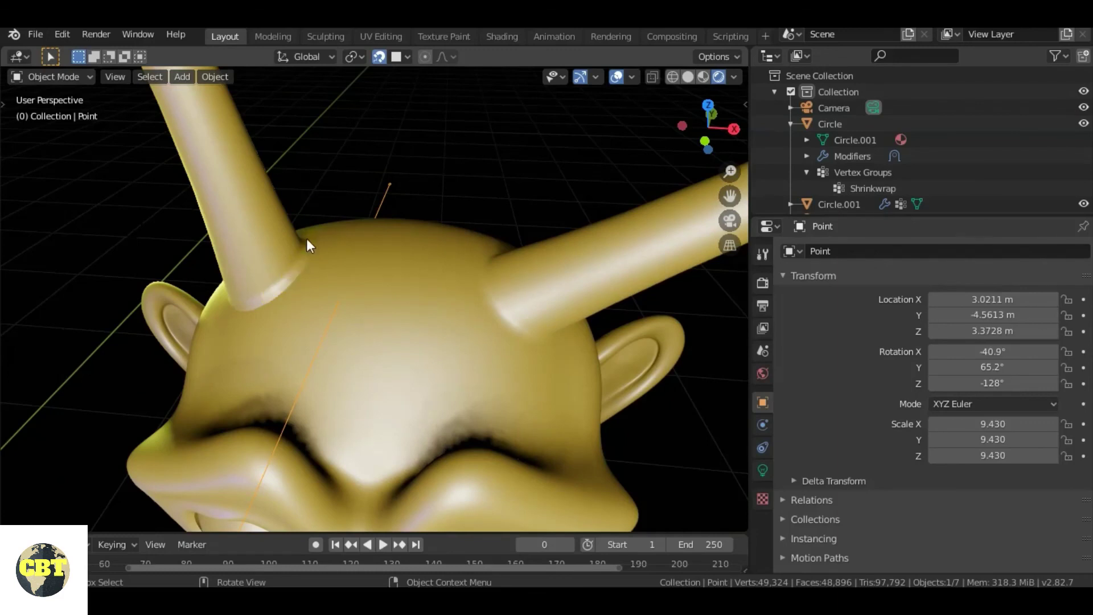
click(593, 258)
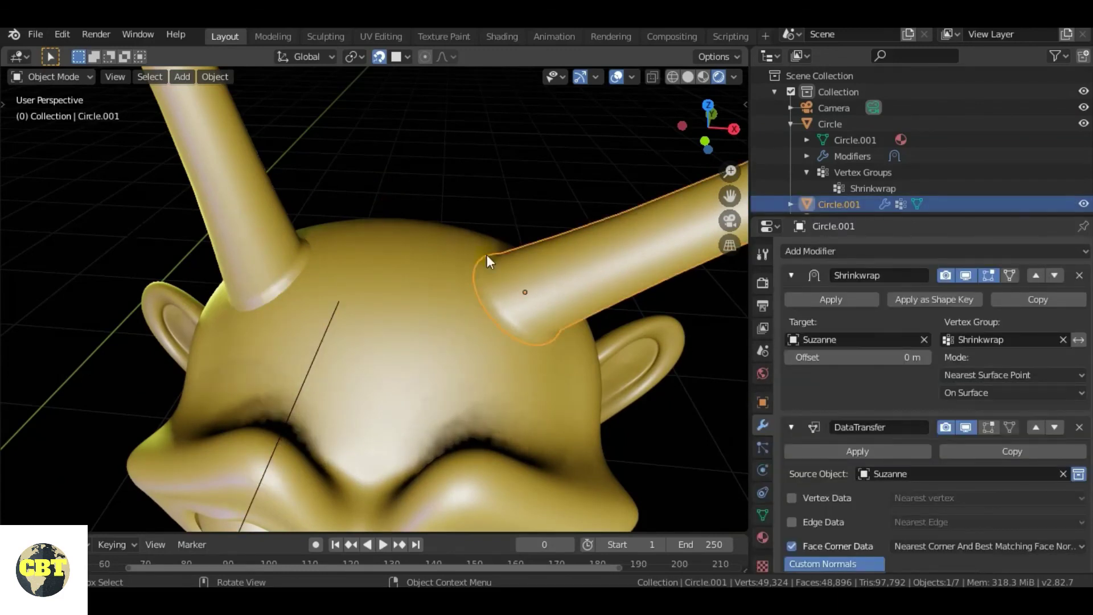
click(468, 154)
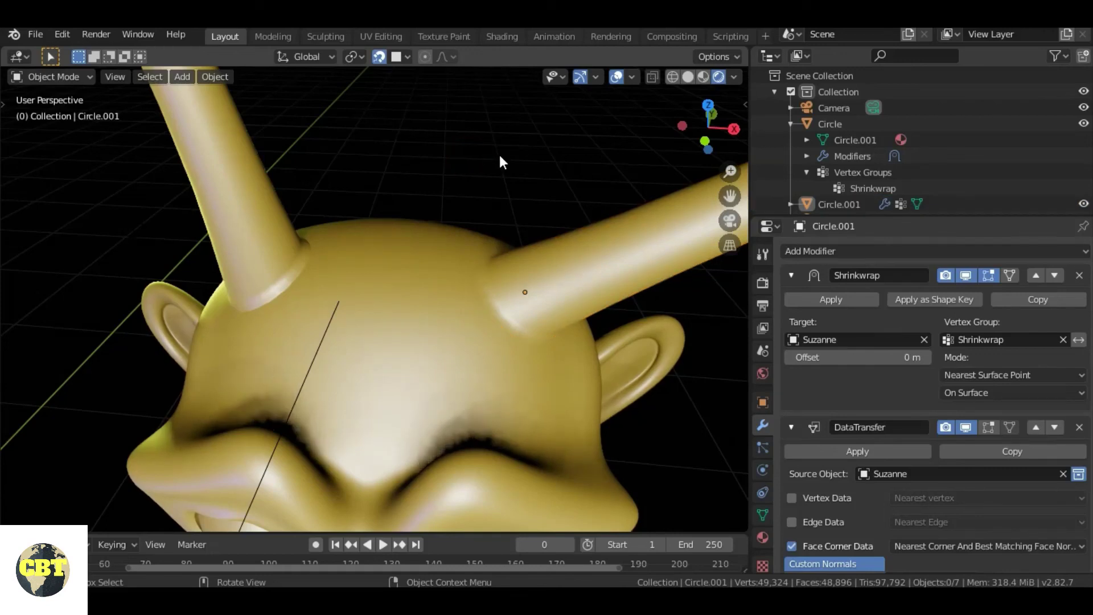
middle_drag(507, 312, 513, 268)
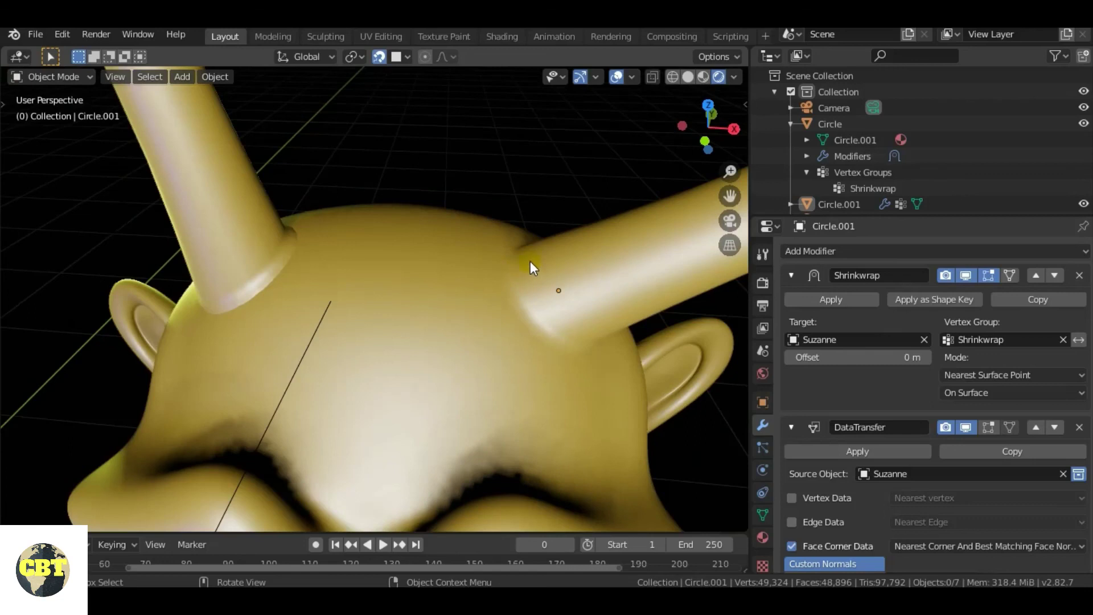